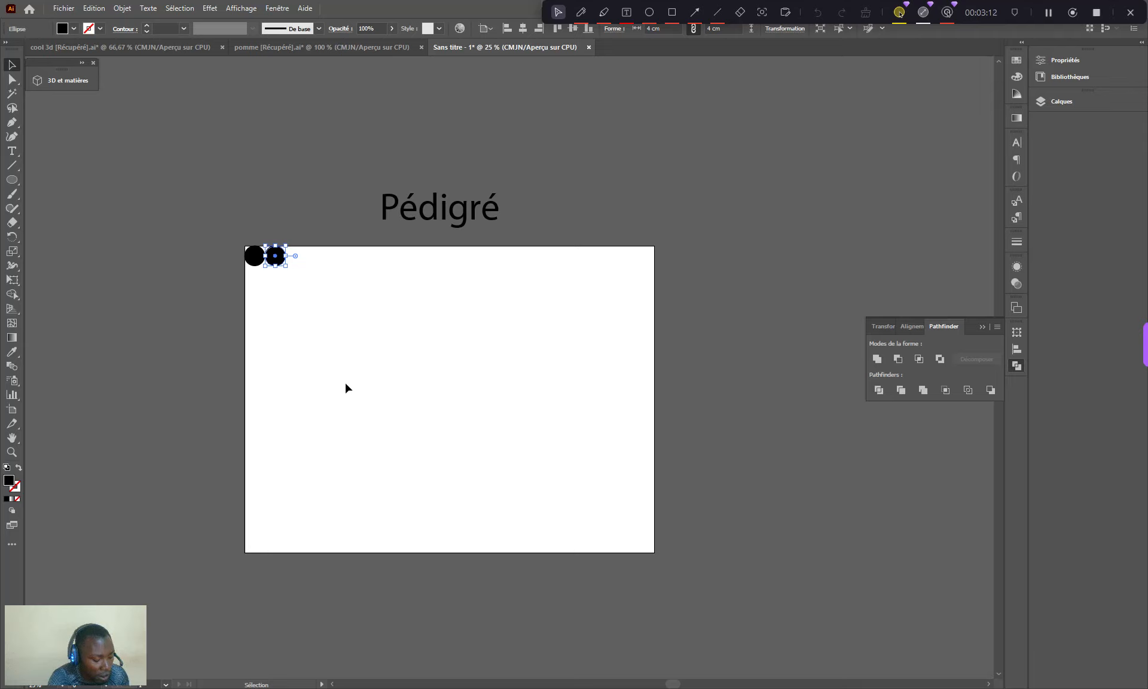
# Repeat the circle duplication along the artboard's upper edge until a row of 20 touching circles spans its full width
pyautogui.press('a')
pyautogui.hotkey('ctrl', 'd')
pyautogui.hotkey('ctrl', 'd')
pyautogui.hotkey('ctrl', 'd')
pyautogui.hotkey('ctrl', 'd')
pyautogui.hotkey('ctrl', 'd')
pyautogui.hotkey('ctrl', 'd')
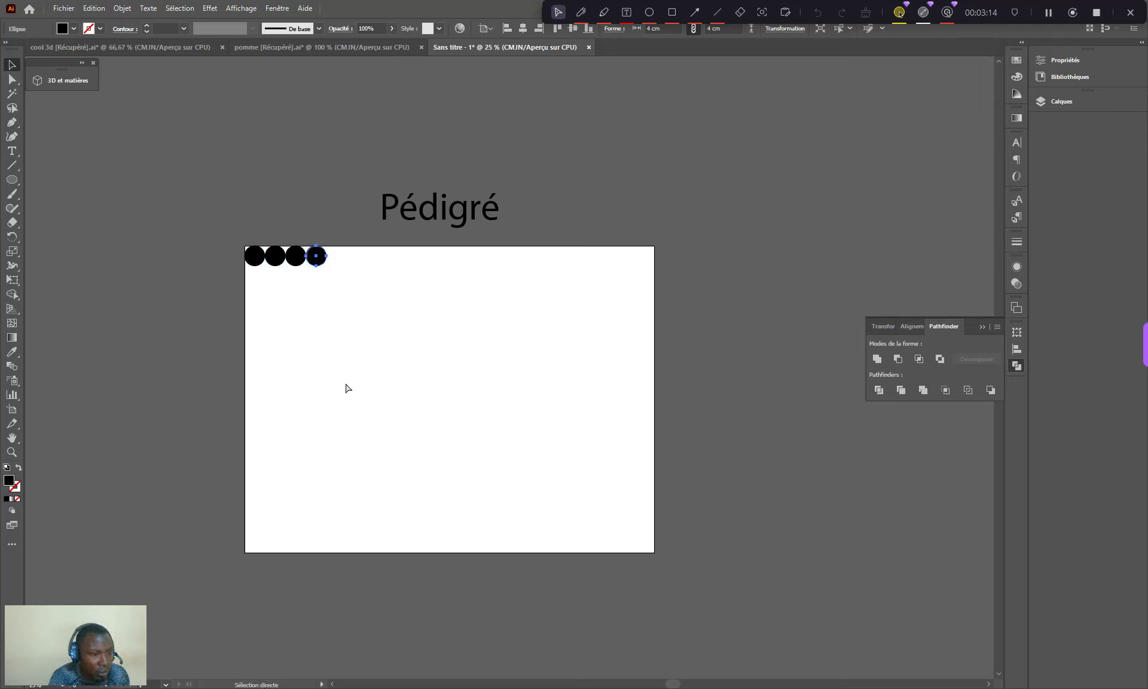
pyautogui.hotkey('ctrl', 'd')
pyautogui.hotkey('ctrl', 'd')
pyautogui.hotkey('ctrl', 'd')
pyautogui.hotkey('ctrl', 'd')
pyautogui.hotkey('ctrl', 'd')
pyautogui.hotkey('ctrl', 'd')
pyautogui.hotkey('ctrl', 'd')
pyautogui.hotkey('ctrl', 'd')
pyautogui.hotkey('ctrl', 'd')
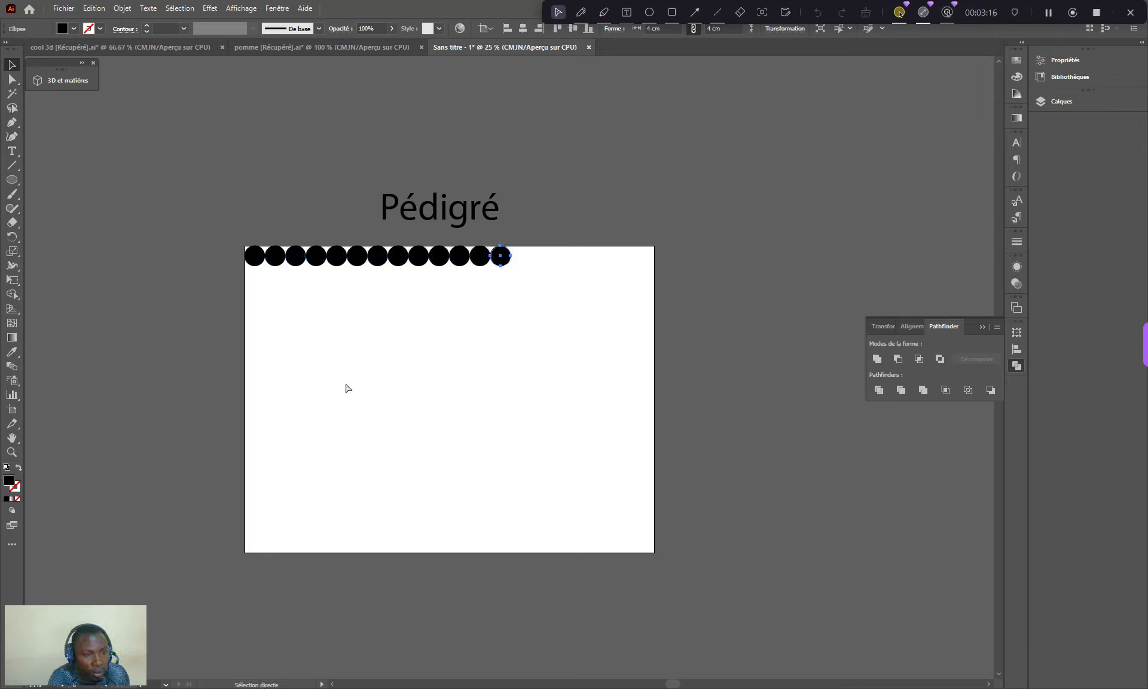
pyautogui.hotkey('ctrl', 'd')
pyautogui.hotkey('ctrl', 'd')
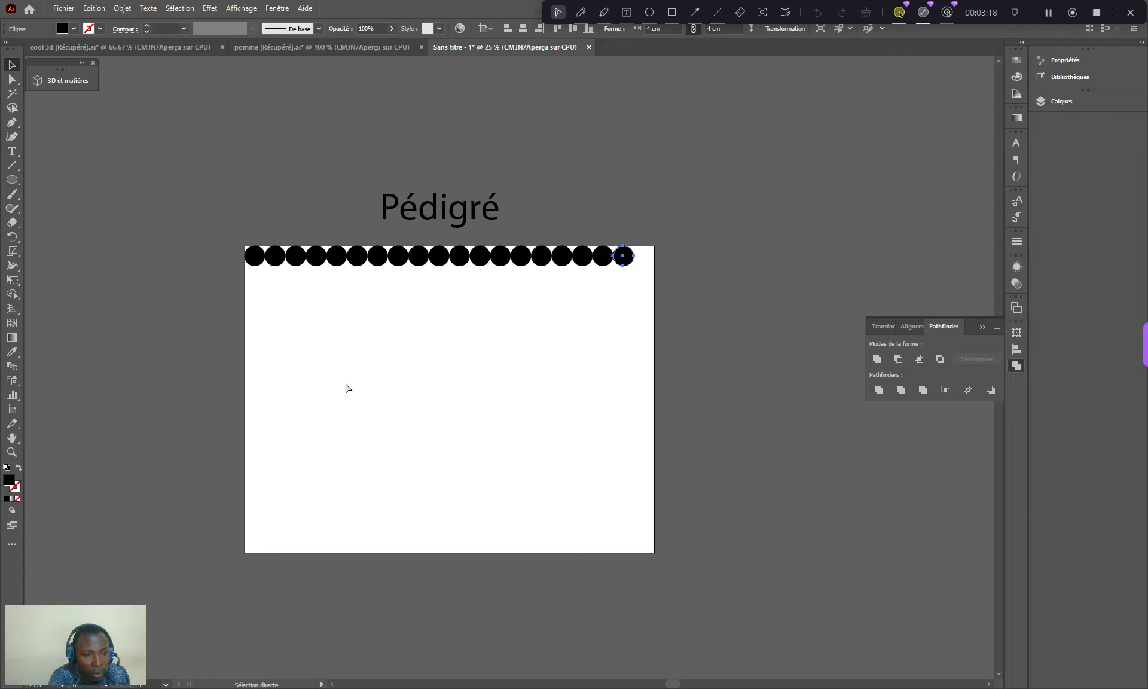
pyautogui.hotkey('ctrl', 'd')
pyautogui.press('v')
pyautogui.click(694, 303)
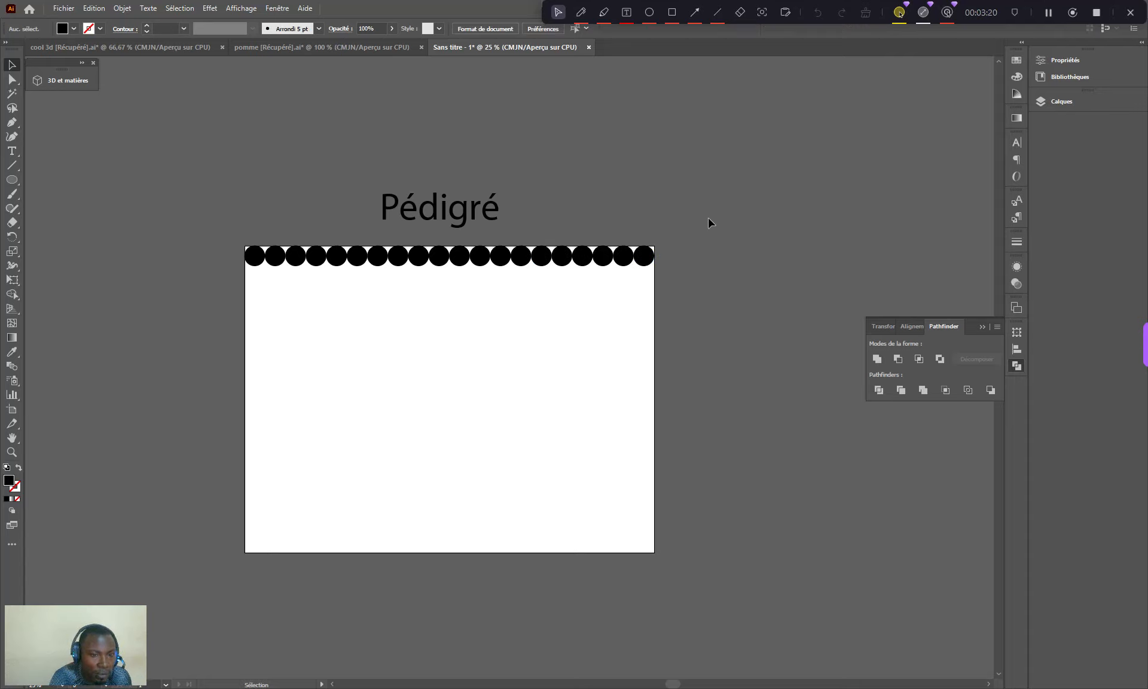
# Select the whole row of circles and place a copy 4 cm directly below it
pyautogui.moveTo(385, 295); pyautogui.dragTo(105, 255)
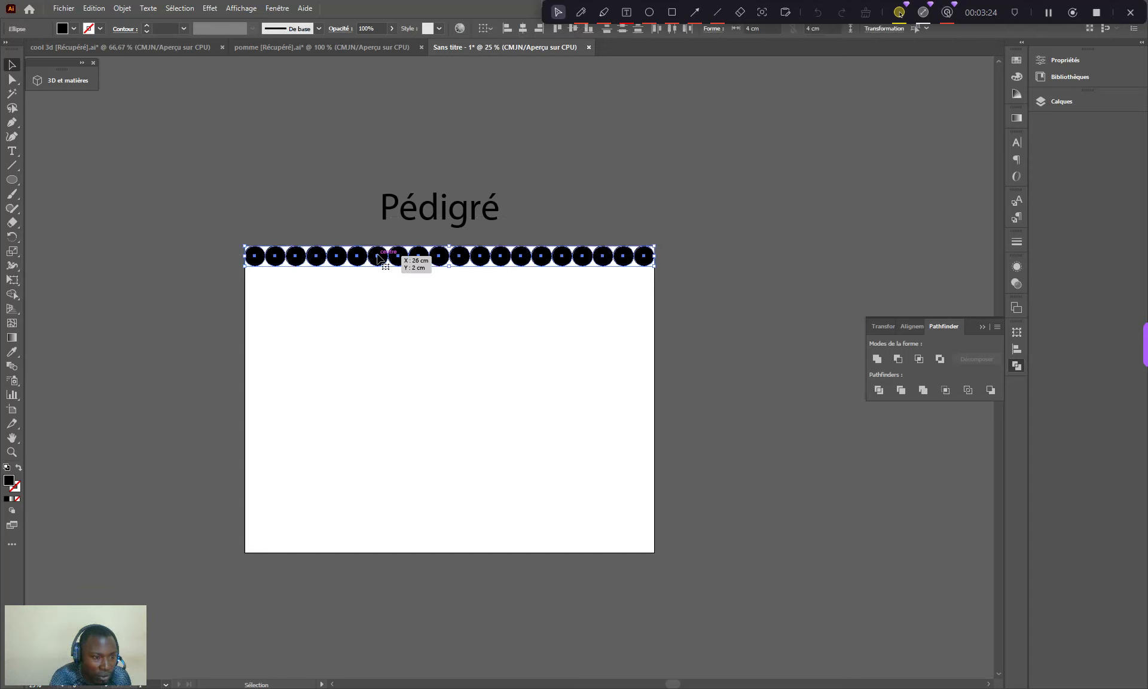
pyautogui.moveTo(379, 256); pyautogui.dragTo(379, 274)
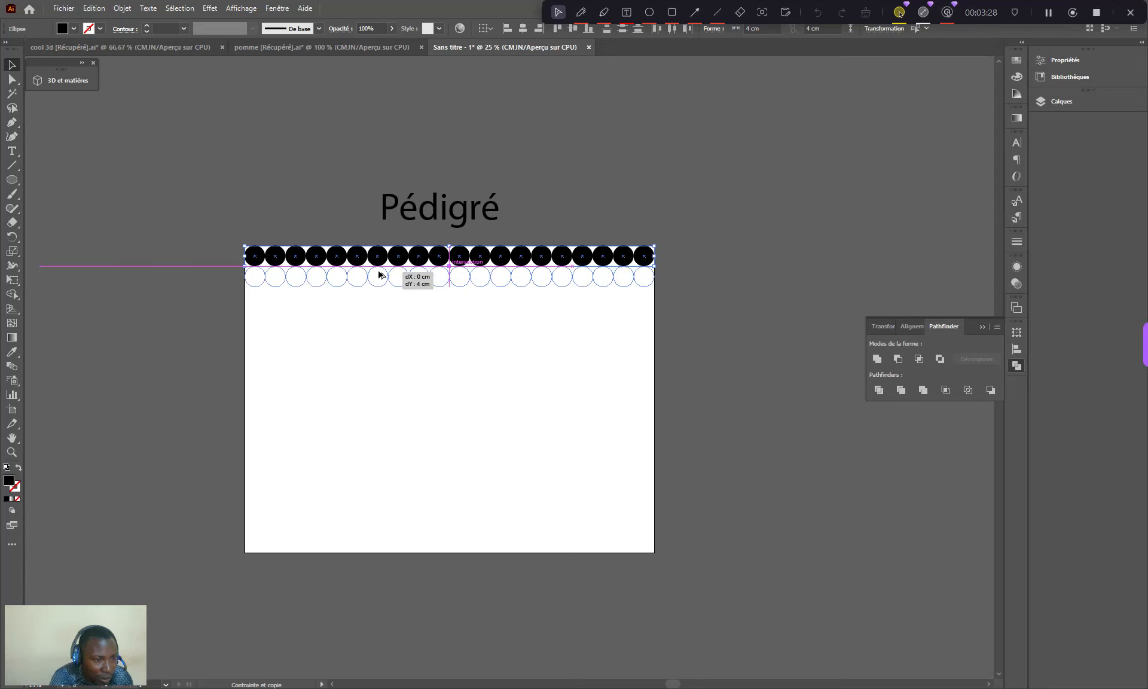
pyautogui.moveTo(379, 274); pyautogui.dragTo(379, 274)
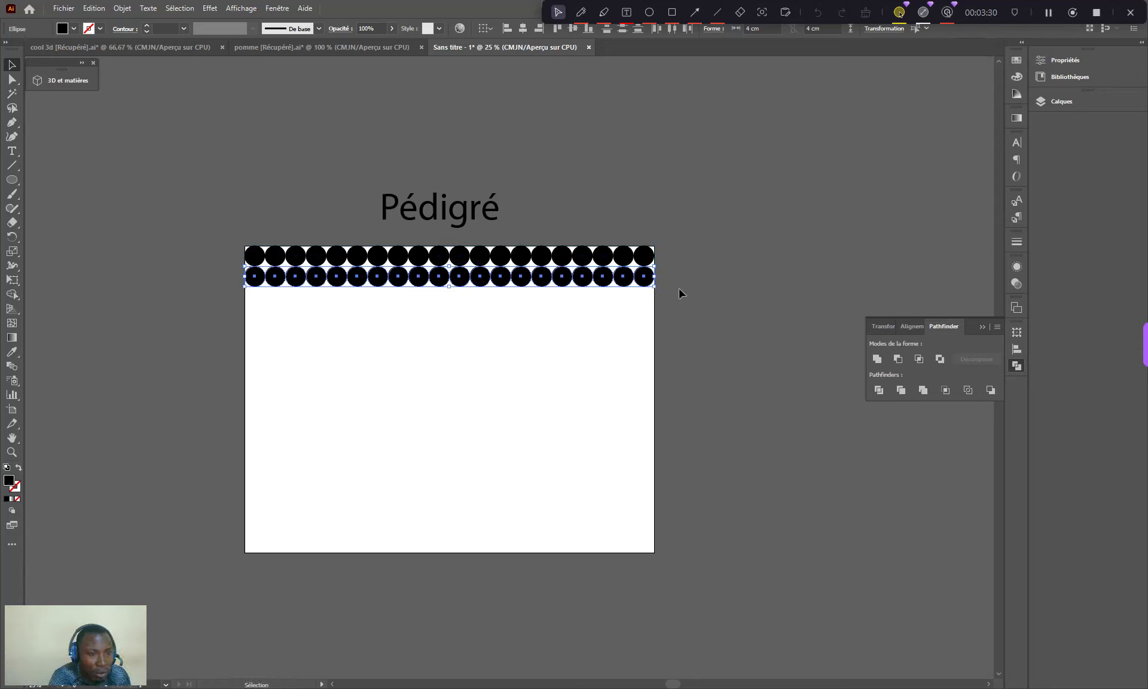
# Repeat the row duplication down the artboard until 15 rows of circles fill it, and clear the selection
pyautogui.press('a')
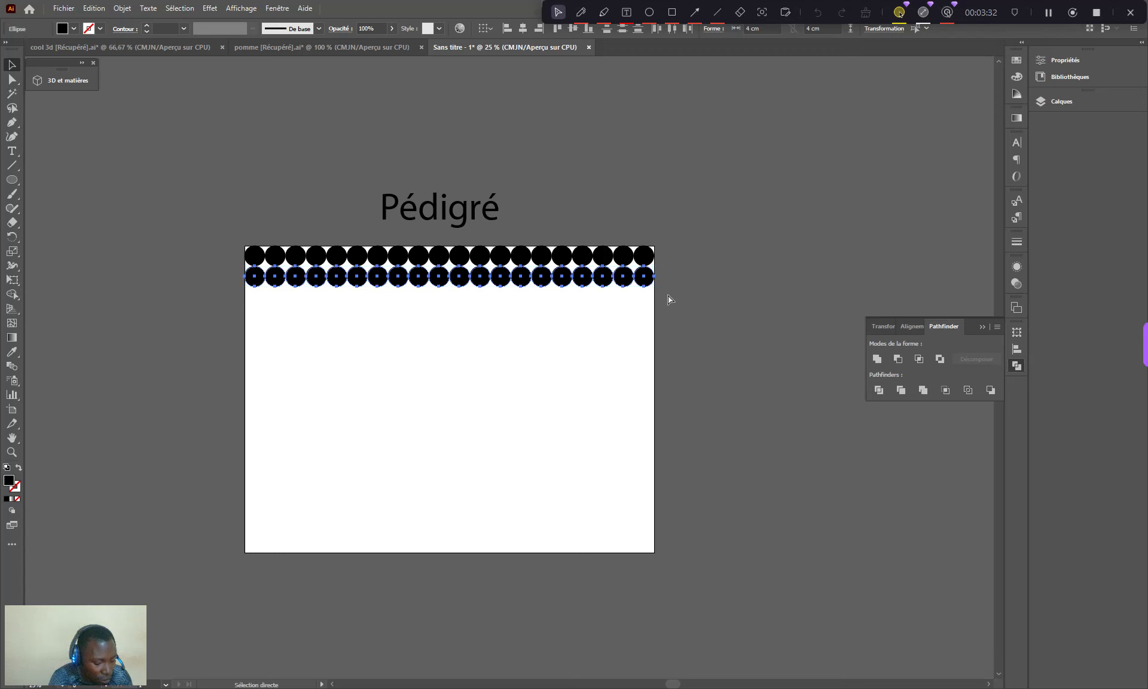
pyautogui.hotkey('ctrl', 'd')
pyautogui.hotkey('ctrl', 'd')
pyautogui.hotkey('ctrl', 'd')
pyautogui.hotkey('ctrl', 'd')
pyautogui.hotkey('ctrl', 'd')
pyautogui.hotkey('ctrl', 'd')
pyautogui.hotkey('ctrl', 'd')
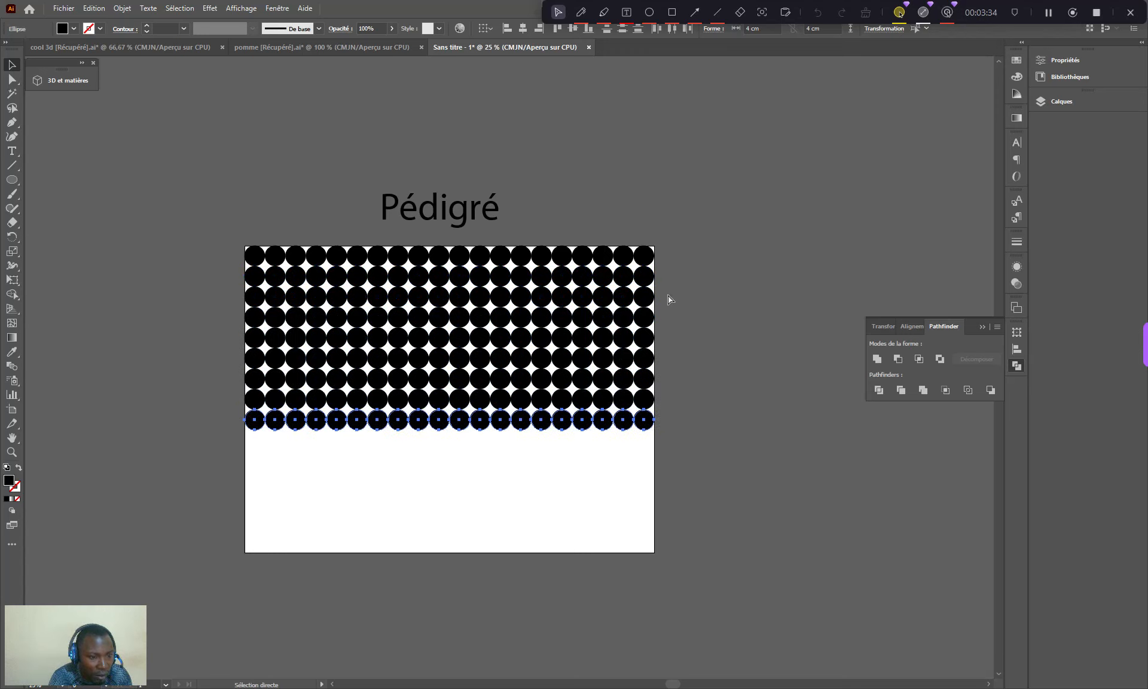
pyautogui.hotkey('ctrl', 'd')
pyautogui.hotkey('ctrl', 'd')
pyautogui.hotkey('ctrl', 'd')
pyautogui.hotkey('ctrl', 'd')
pyautogui.hotkey('ctrl', 'd')
pyautogui.hotkey('ctrl', 'd')
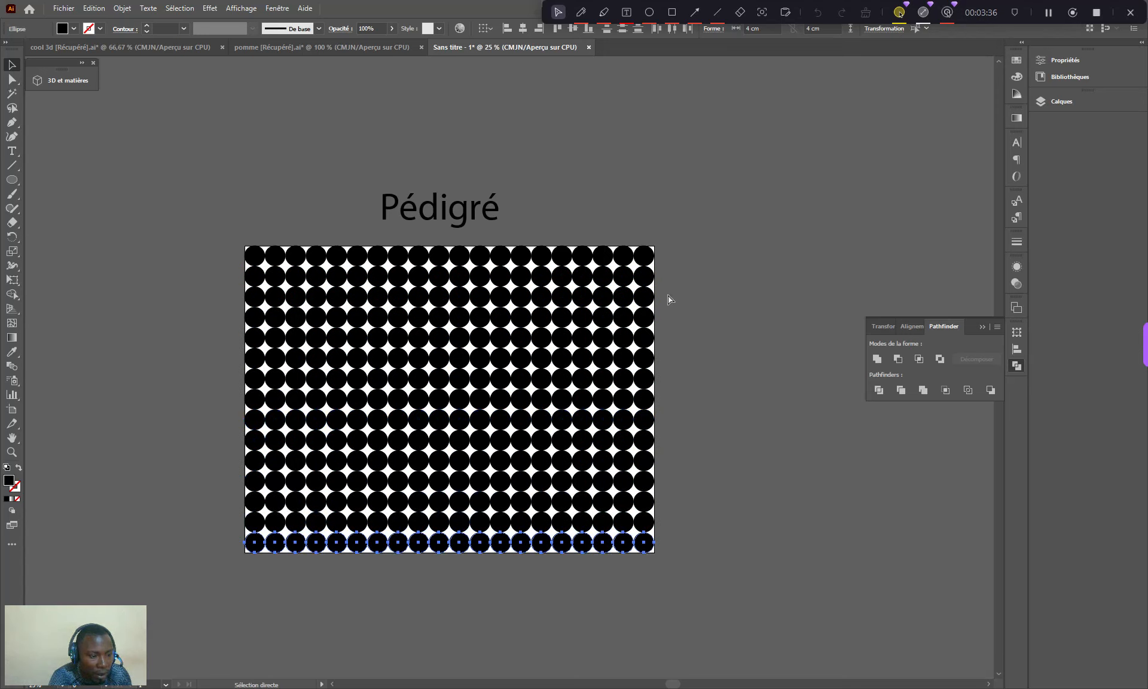
pyautogui.click(719, 284)
pyautogui.press('v')
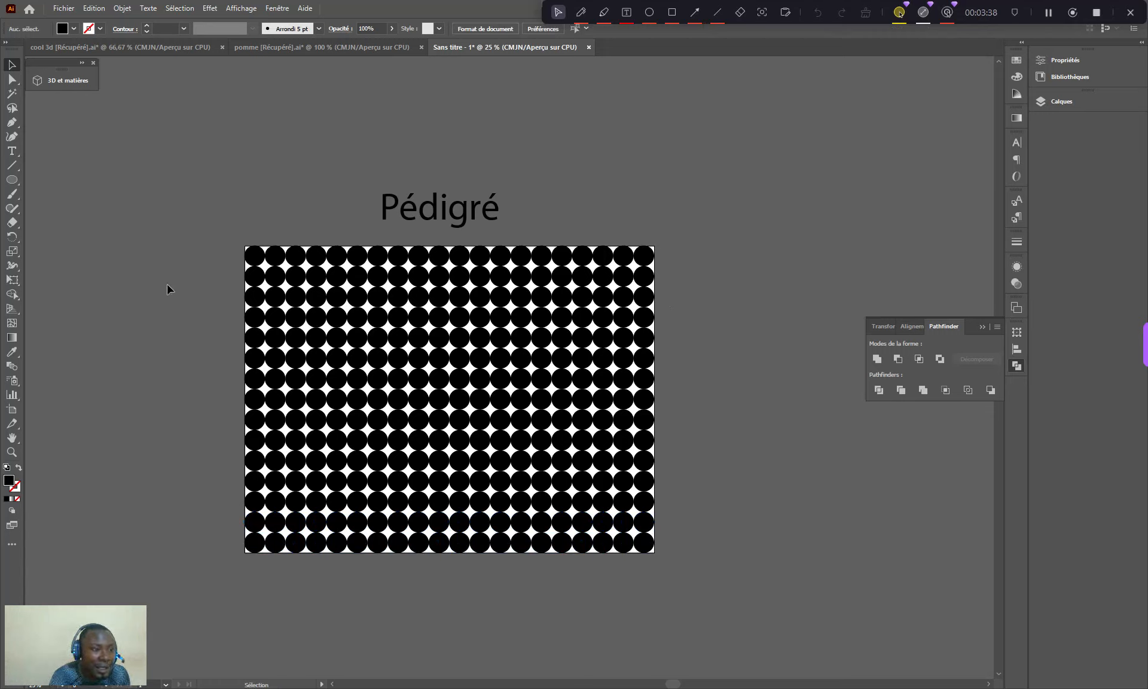
# Swap the fill and stroke of all circles in the grid so they become unfilled black outlines
pyautogui.moveTo(426, 433); pyautogui.dragTo(699, 590)
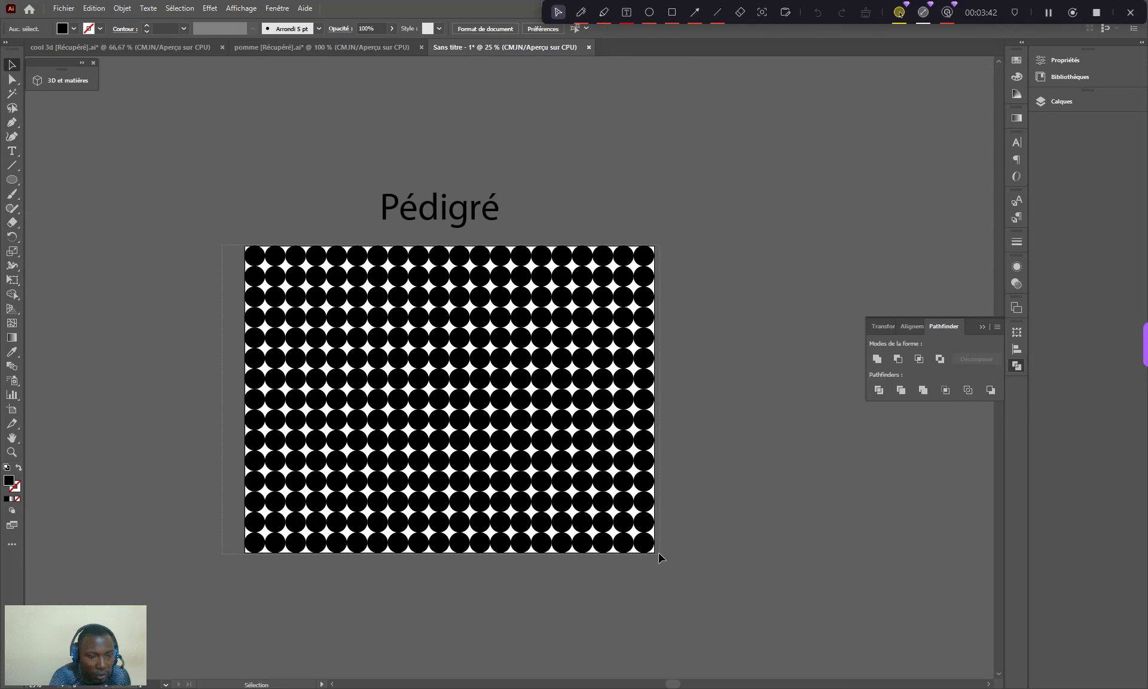
pyautogui.moveTo(660, 556); pyautogui.dragTo(662, 549)
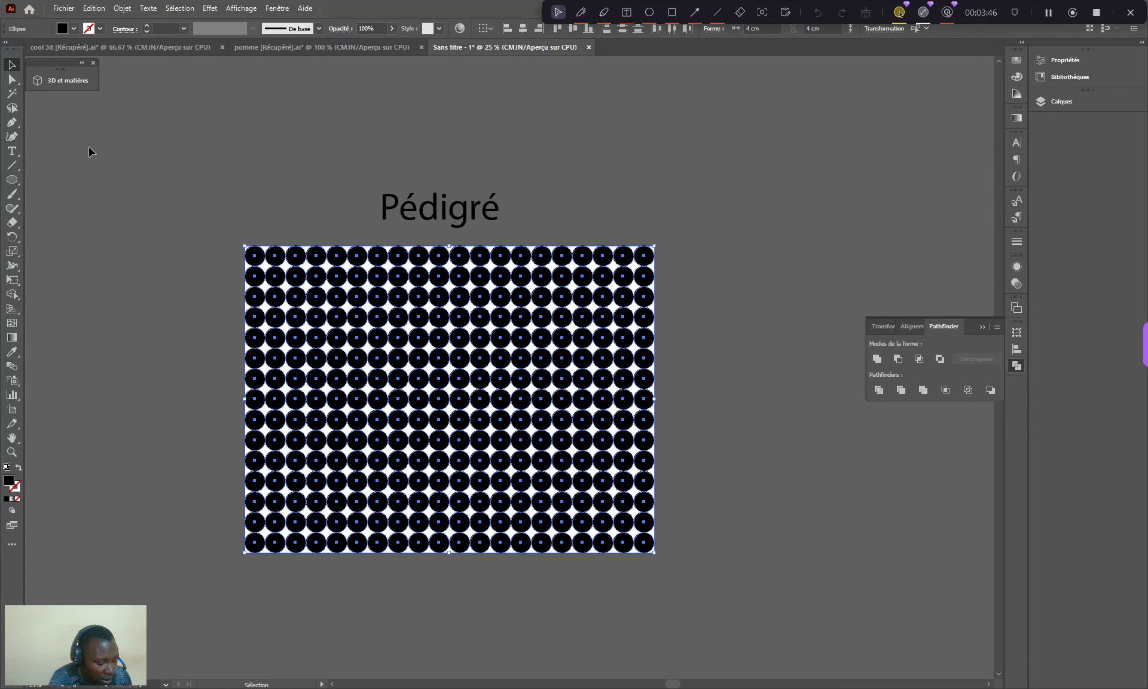
pyautogui.hotkey('shift', 'x')
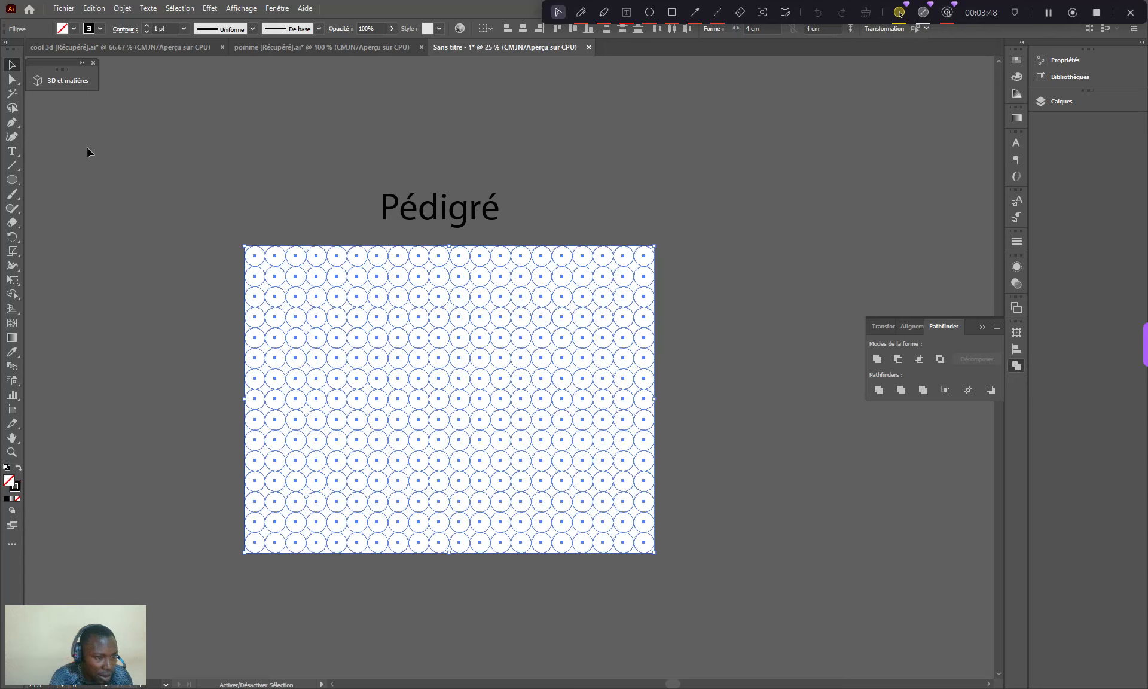
pyautogui.click(717, 304)
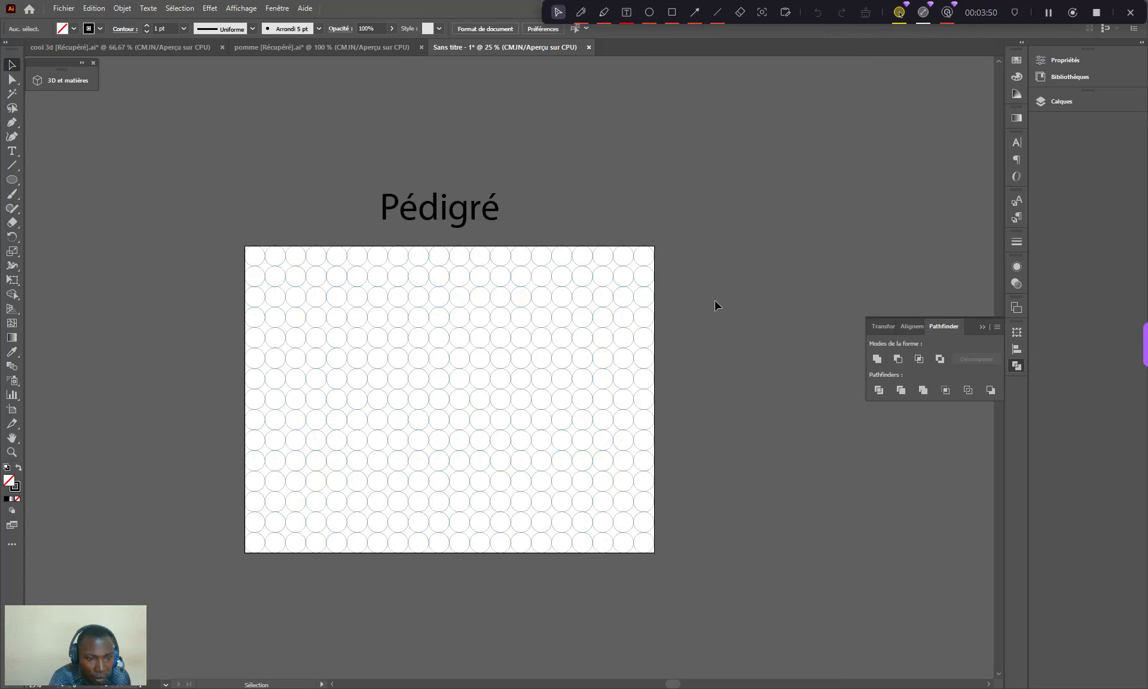
# Select every circle while excluding the Pédigré text, and set their stroke to none
pyautogui.hotkey('ctrl', '+')
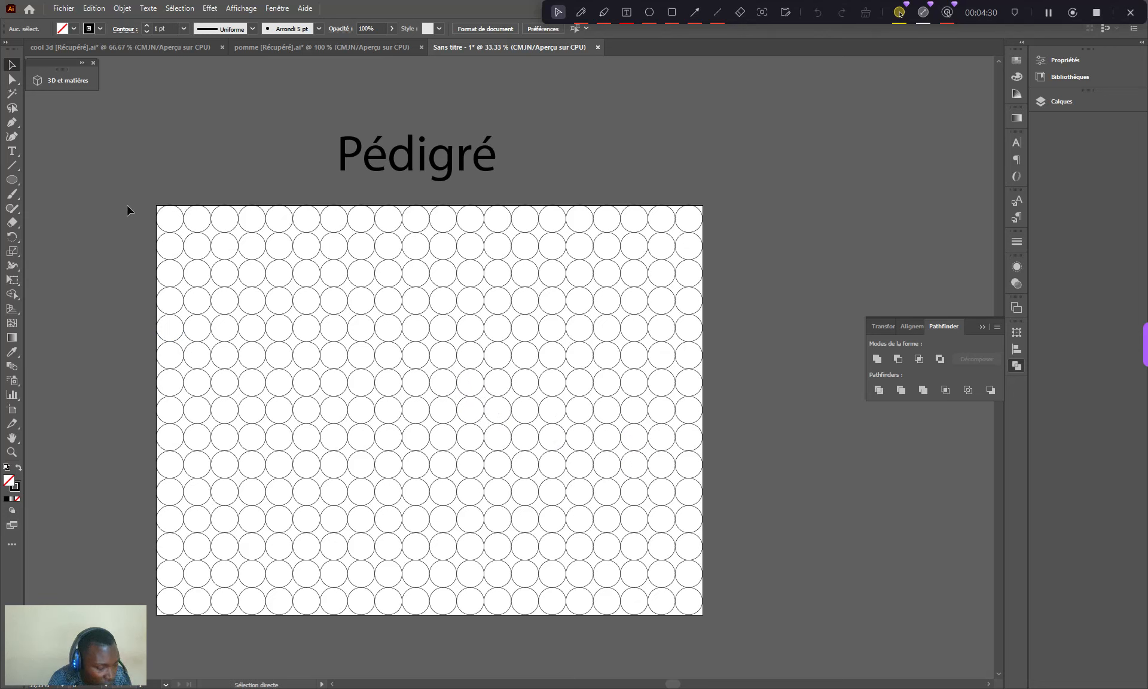
pyautogui.hotkey('ctrl', 'a')
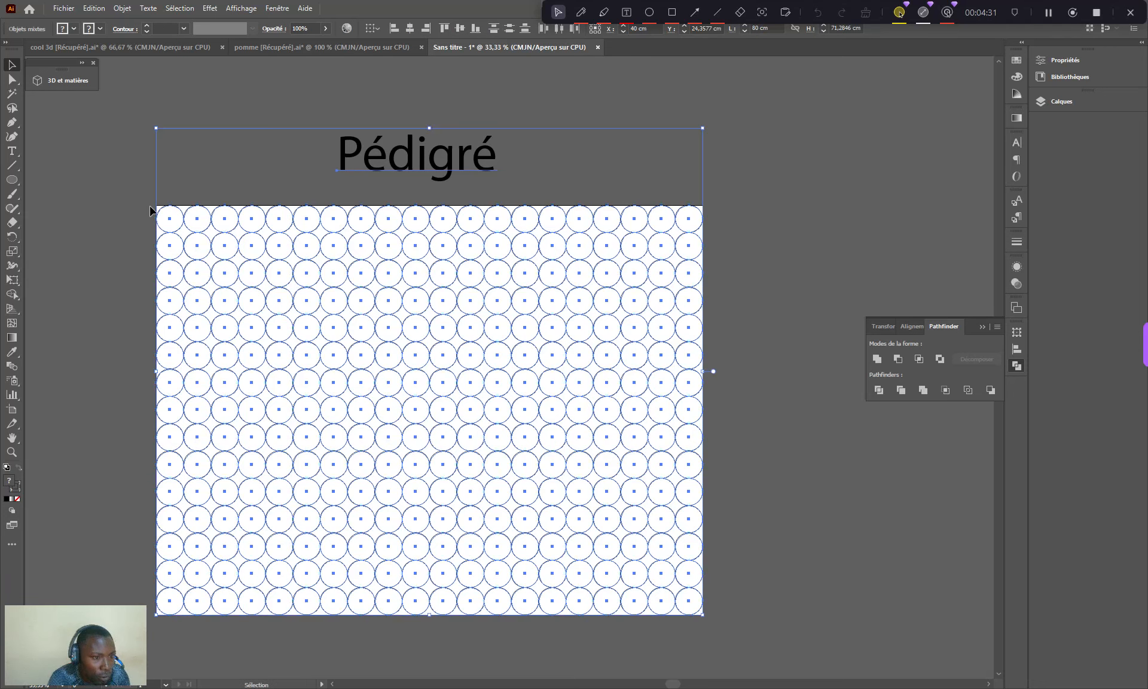
pyautogui.keyDown('shift'); pyautogui.click(411, 154); pyautogui.keyUp('shift')
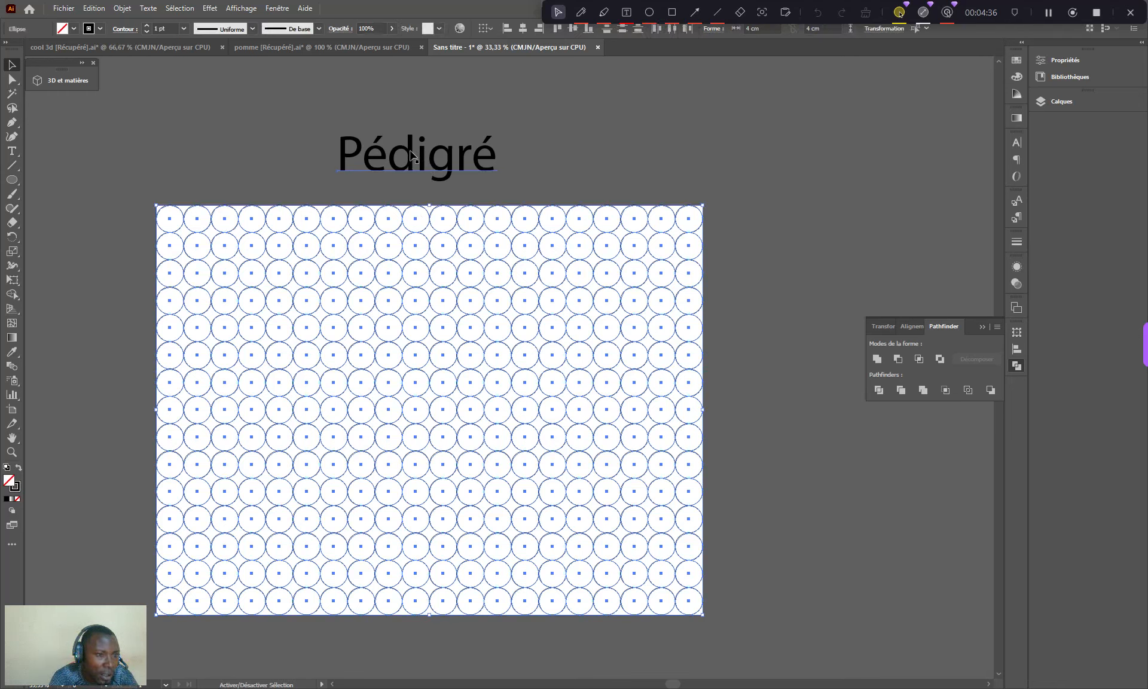
pyautogui.click(102, 30)
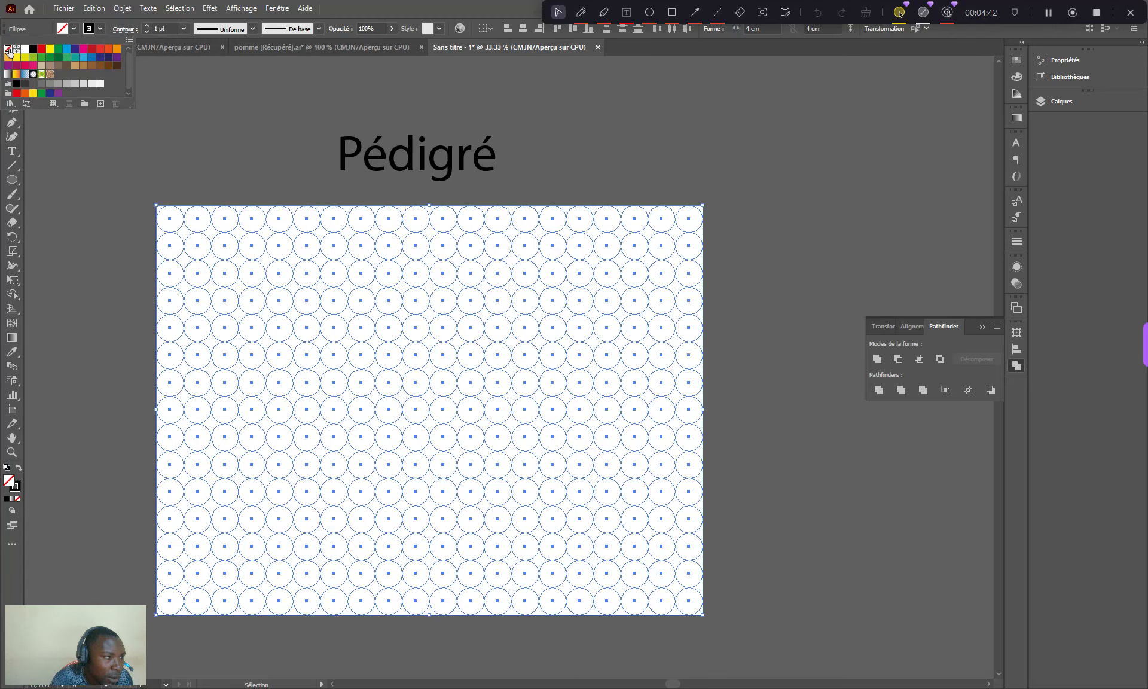
pyautogui.click(9, 50)
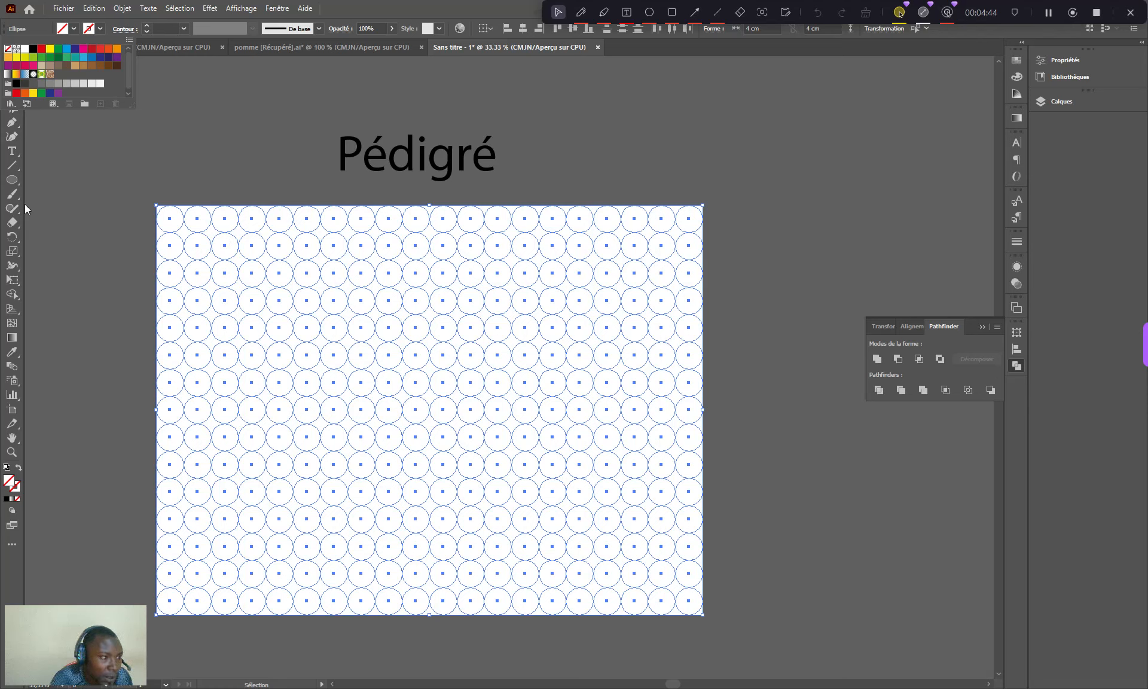
# Enable gap detection (Détection d'espace) in the options of the Shape Builder (Concepteur de forme) tool
pyautogui.click(12, 295)
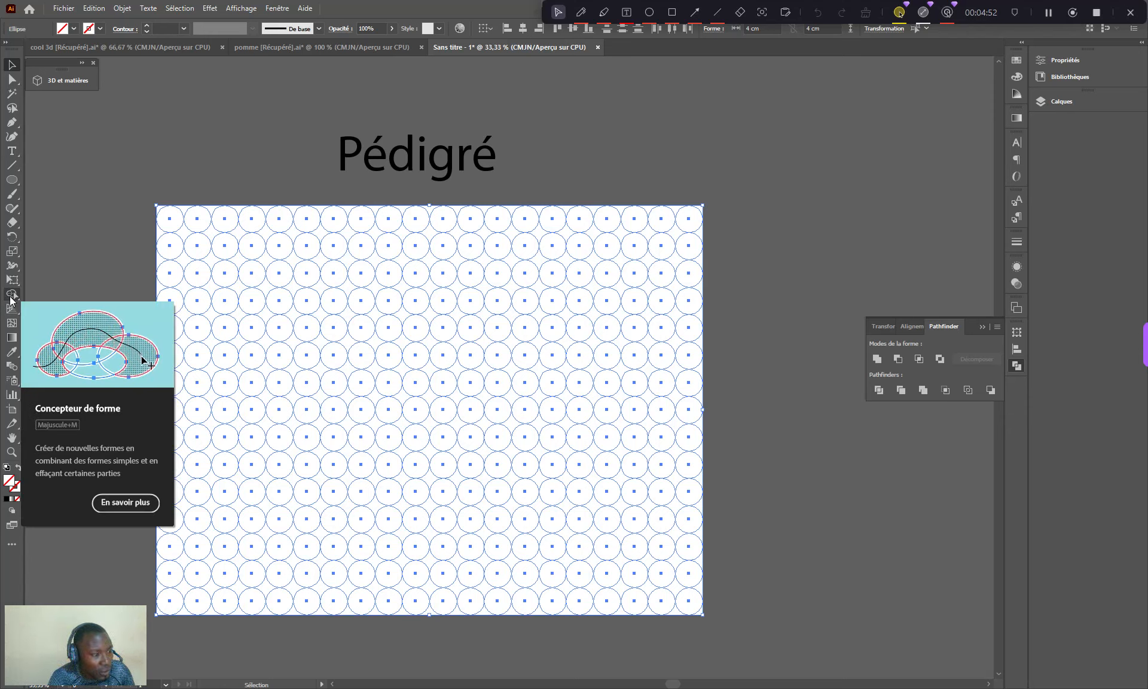
pyautogui.doubleClick(11, 294)
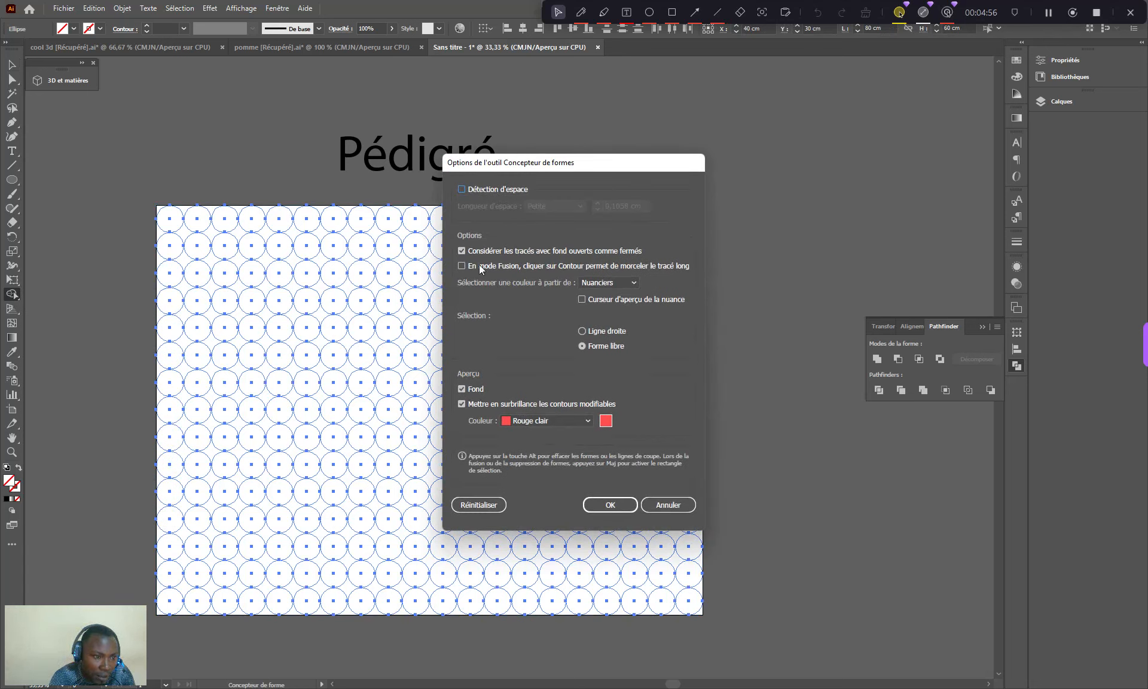
pyautogui.click(461, 189)
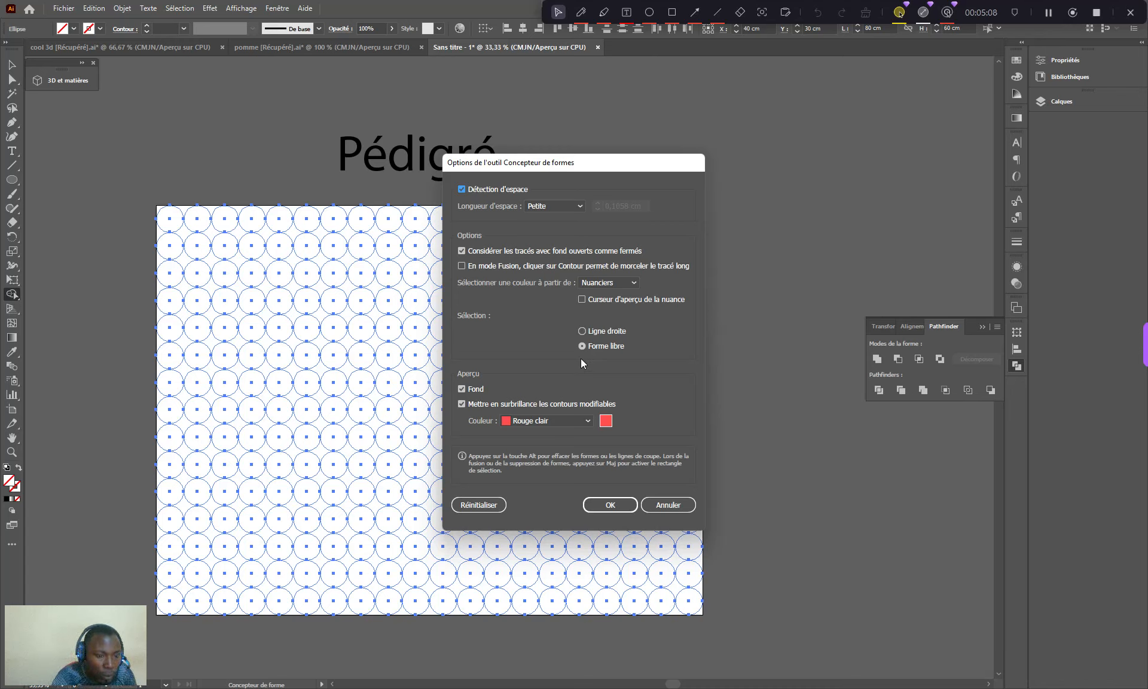
pyautogui.click(598, 506)
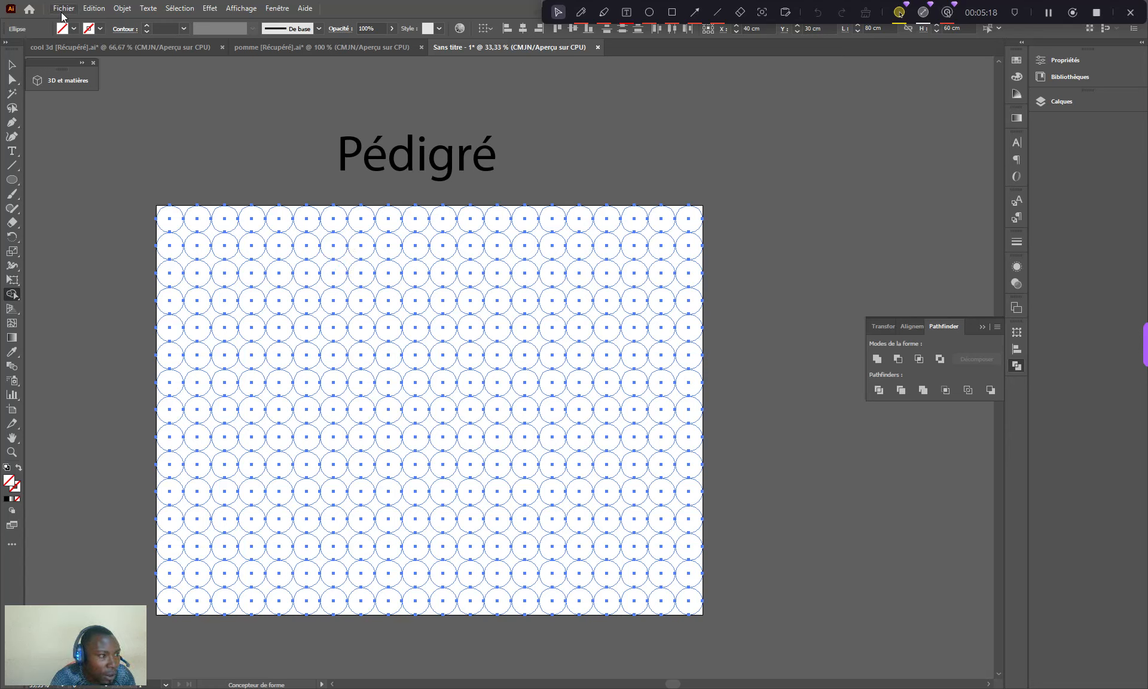
# Set the fill to black and merge a cross-shaped cluster of five circles near the grid's center with Shape Builder
pyautogui.click(74, 30)
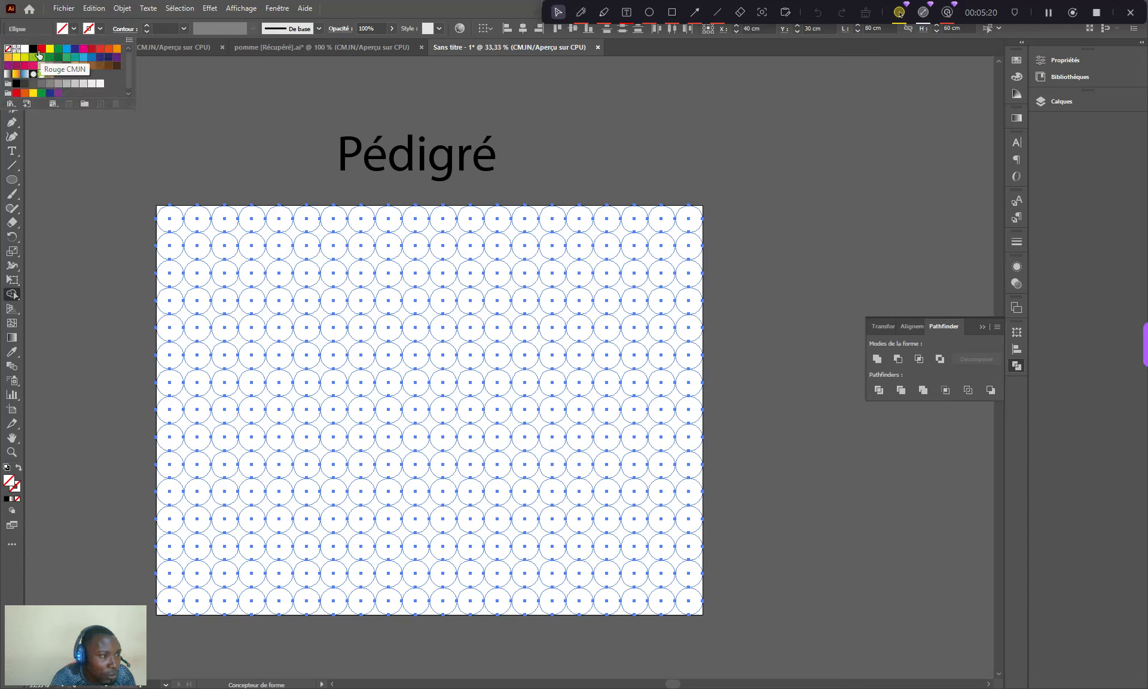
pyautogui.click(33, 49)
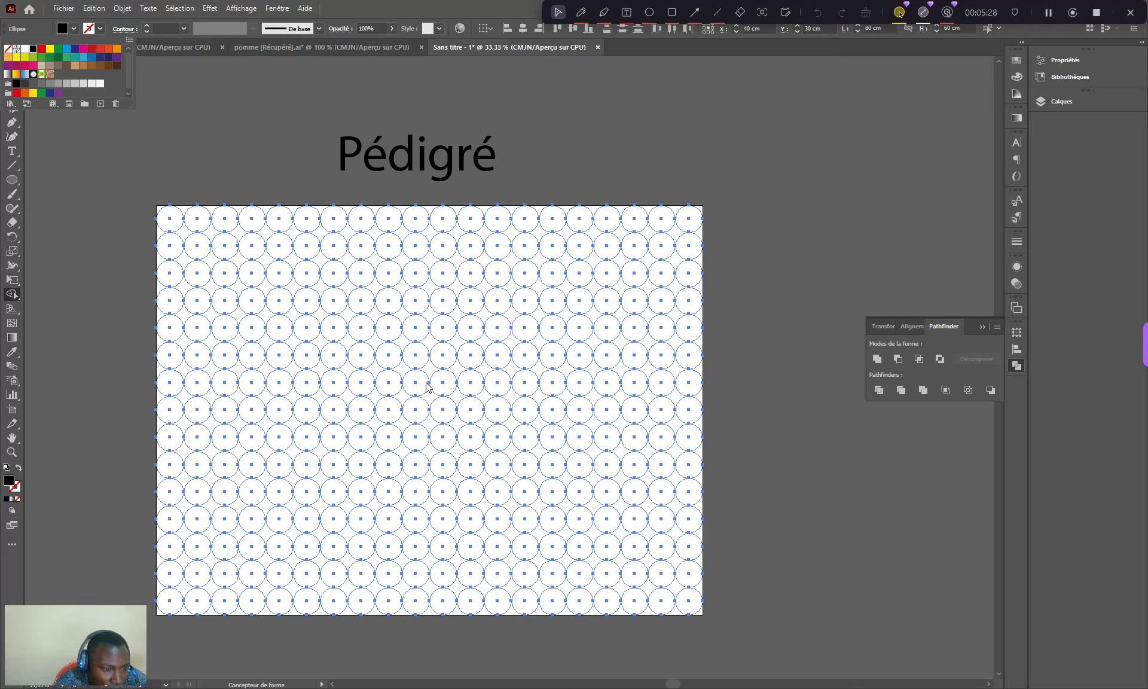
pyautogui.click(416, 353)
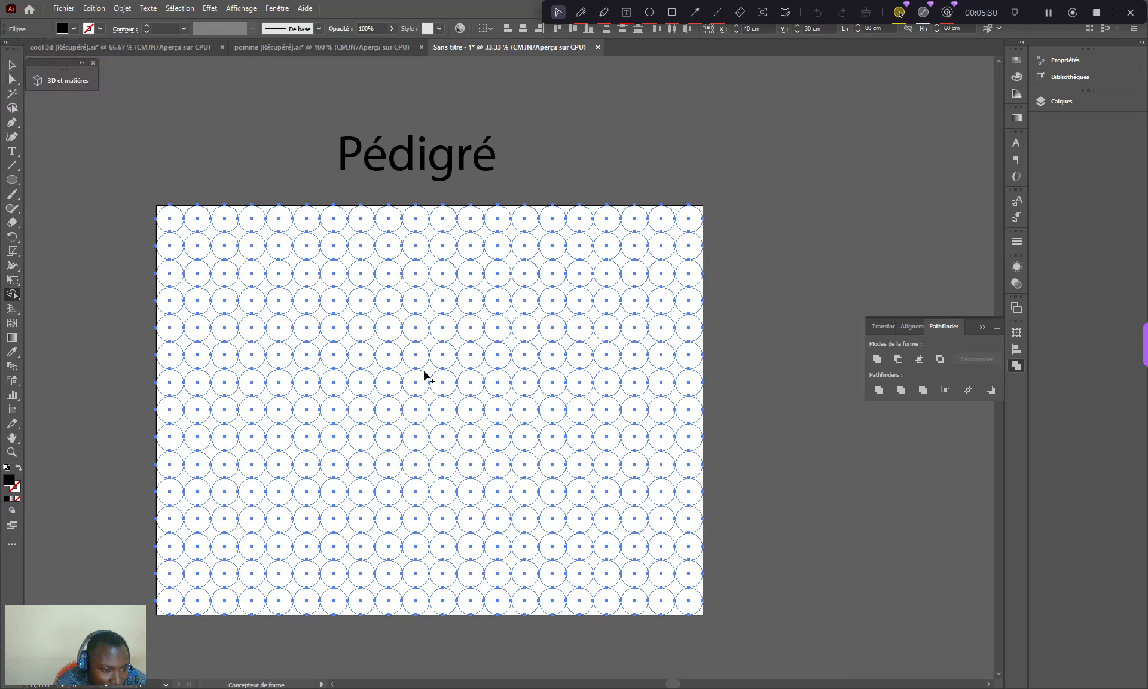
pyautogui.moveTo(416, 357)
pyautogui.mouseDown()
pyautogui.moveTo(414, 401)
pyautogui.moveTo(400, 386)
pyautogui.moveTo(441, 377)
pyautogui.mouseUp()
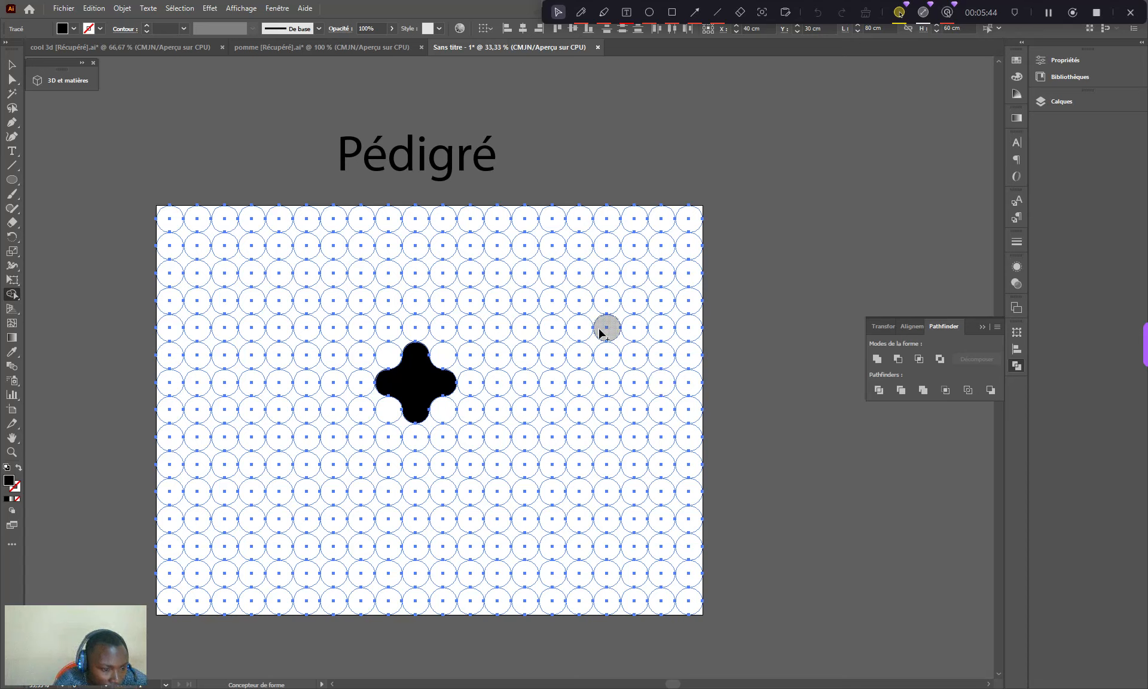
# Merge two black four-circle zigzag arms, one rising from the cross's upper-right corner and one extending right from its lower-right corner
pyautogui.moveTo(444, 358); pyautogui.dragTo(462, 338)
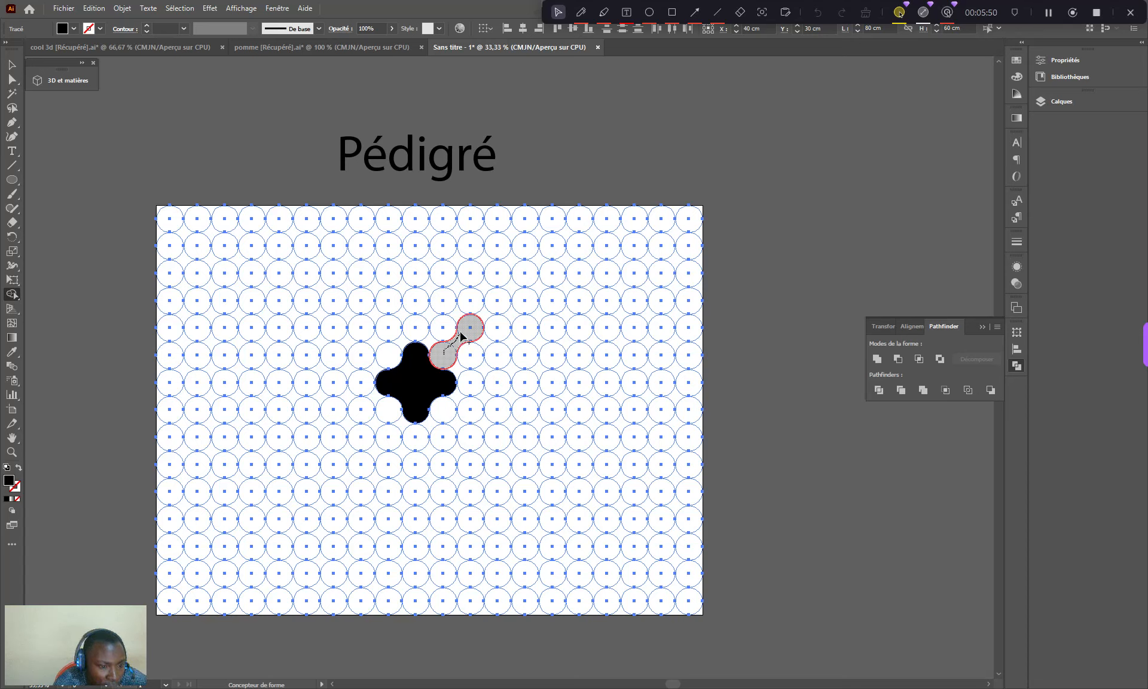
pyautogui.moveTo(462, 337); pyautogui.dragTo(468, 335)
pyautogui.moveTo(471, 331)
pyautogui.mouseDown()
pyautogui.moveTo(471, 306)
pyautogui.moveTo(471, 321)
pyautogui.moveTo(451, 305)
pyautogui.moveTo(469, 284)
pyautogui.mouseUp()
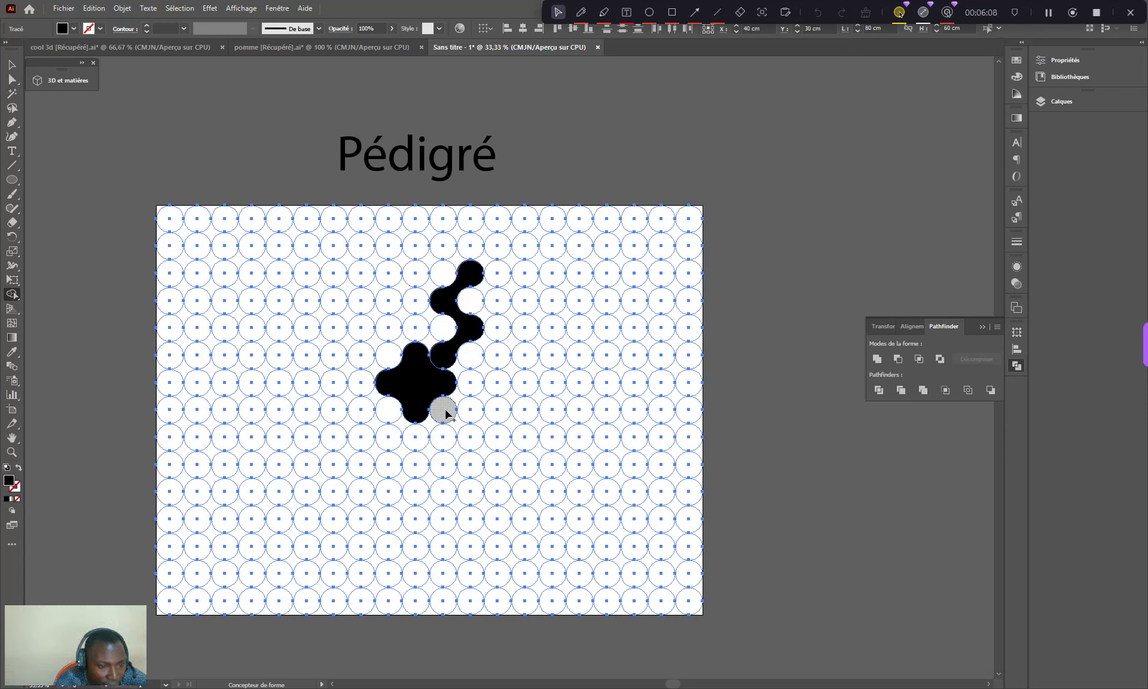
pyautogui.moveTo(446, 412)
pyautogui.mouseDown()
pyautogui.moveTo(471, 435)
pyautogui.moveTo(490, 414)
pyautogui.moveTo(521, 438)
pyautogui.mouseUp()
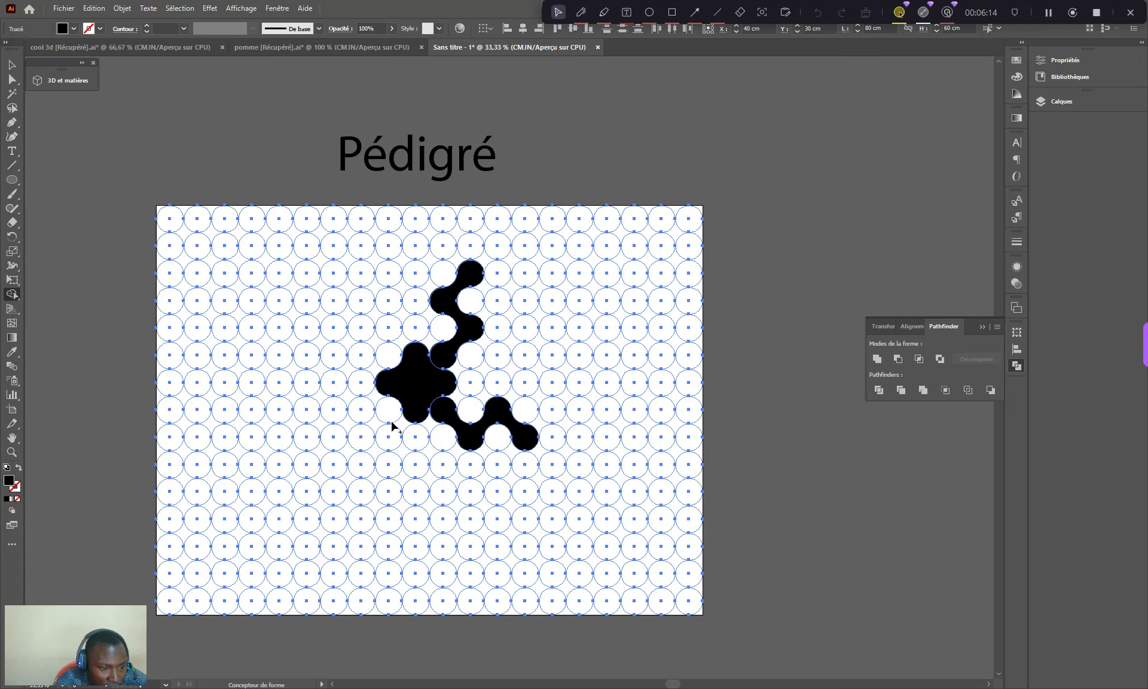
# Merge a black four-circle zigzag arm descending from the cross's lower-left corner, undoing the stroke that catches an extra circle
pyautogui.moveTo(390, 413)
pyautogui.mouseDown()
pyautogui.moveTo(362, 438)
pyautogui.moveTo(385, 465)
pyautogui.moveTo(369, 481)
pyautogui.mouseUp()
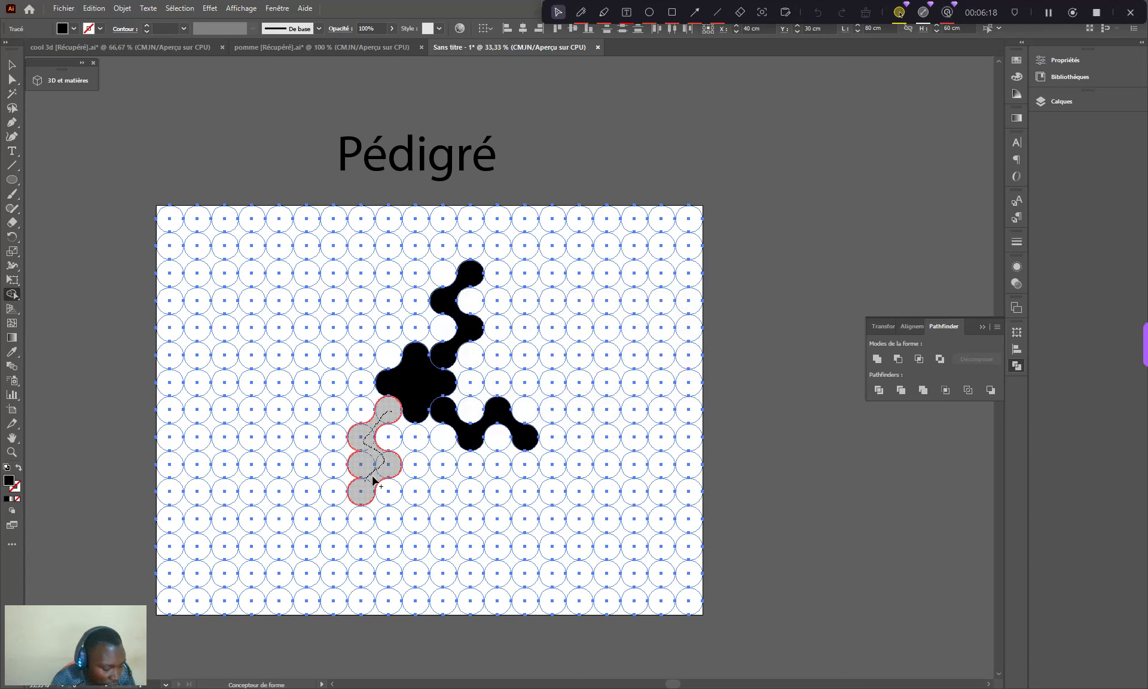
pyautogui.hotkey('ctrl', 'z')
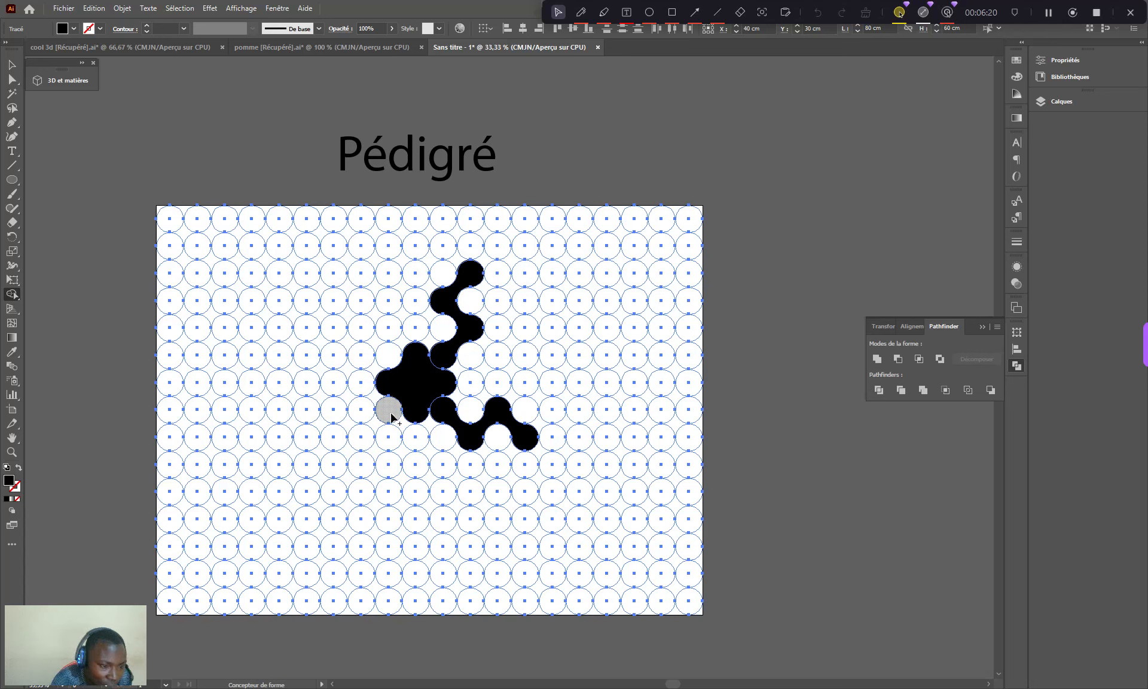
pyautogui.moveTo(392, 413)
pyautogui.mouseDown()
pyautogui.moveTo(369, 444)
pyautogui.moveTo(390, 460)
pyautogui.moveTo(371, 488)
pyautogui.mouseUp()
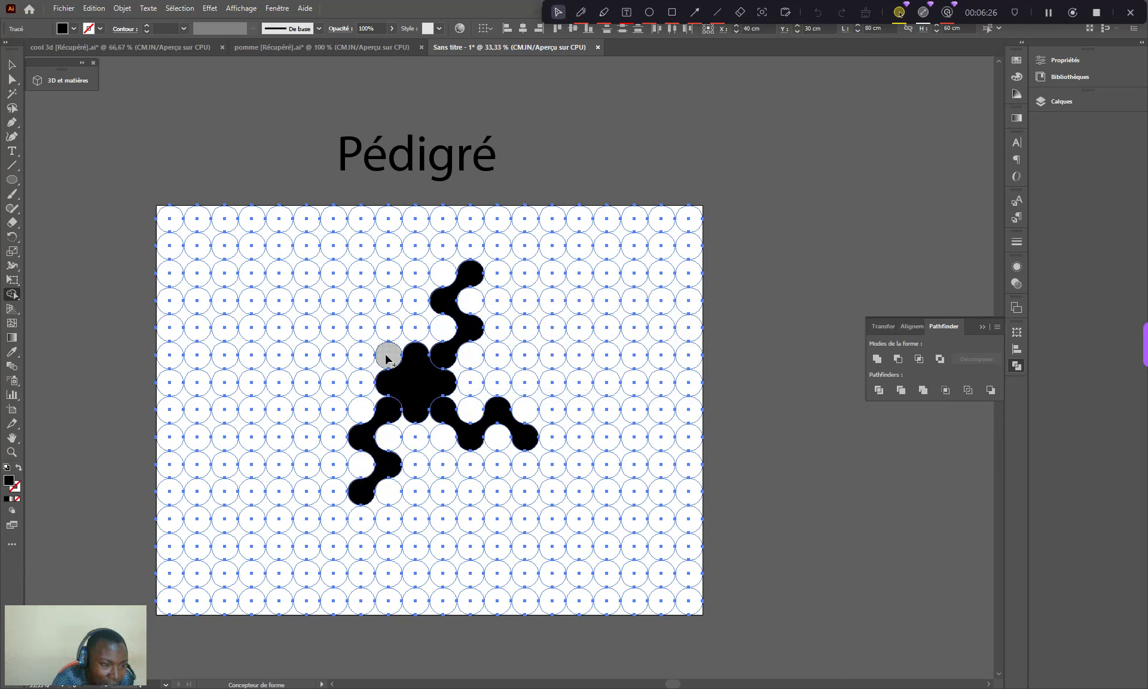
# Merge a black four-circle zigzag arm extending from the cross's upper-left corner with Shape Builder, undoing the first stroke, and deselect everything
pyautogui.moveTo(387, 358)
pyautogui.mouseDown()
pyautogui.moveTo(372, 337)
pyautogui.moveTo(333, 363)
pyautogui.moveTo(307, 329)
pyautogui.moveTo(330, 349)
pyautogui.mouseUp()
pyautogui.hotkey('ctrl', 'z')
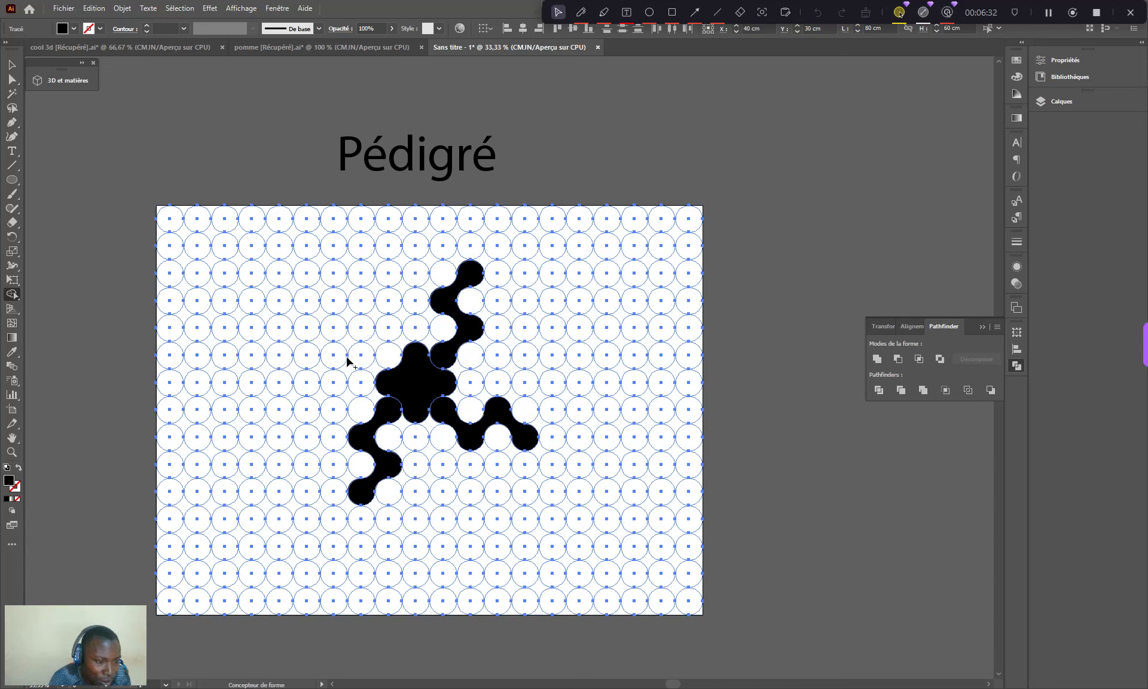
pyautogui.moveTo(390, 353)
pyautogui.mouseDown()
pyautogui.moveTo(360, 326)
pyautogui.moveTo(332, 353)
pyautogui.moveTo(314, 335)
pyautogui.mouseUp()
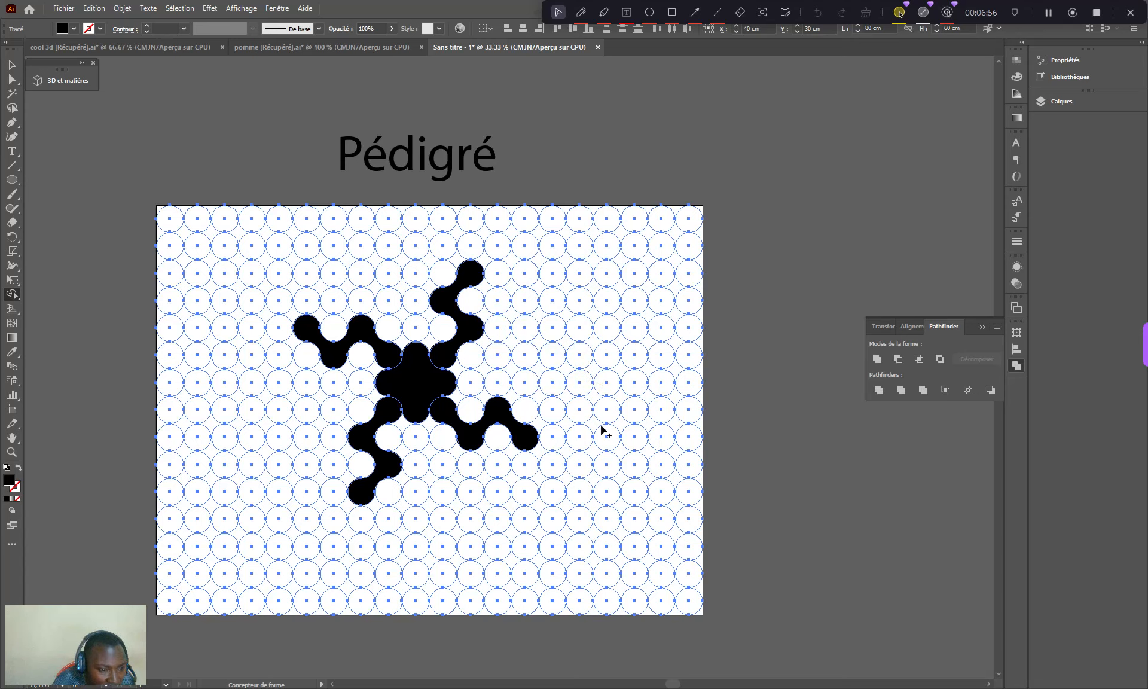
pyautogui.click(12, 64)
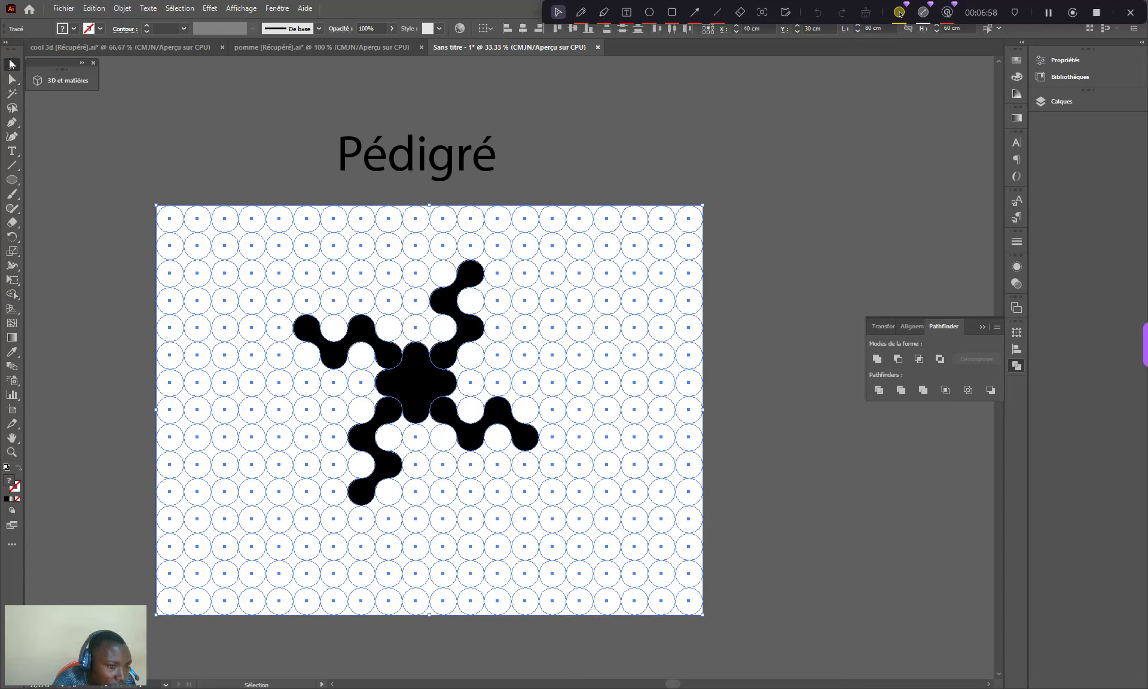
pyautogui.click(739, 320)
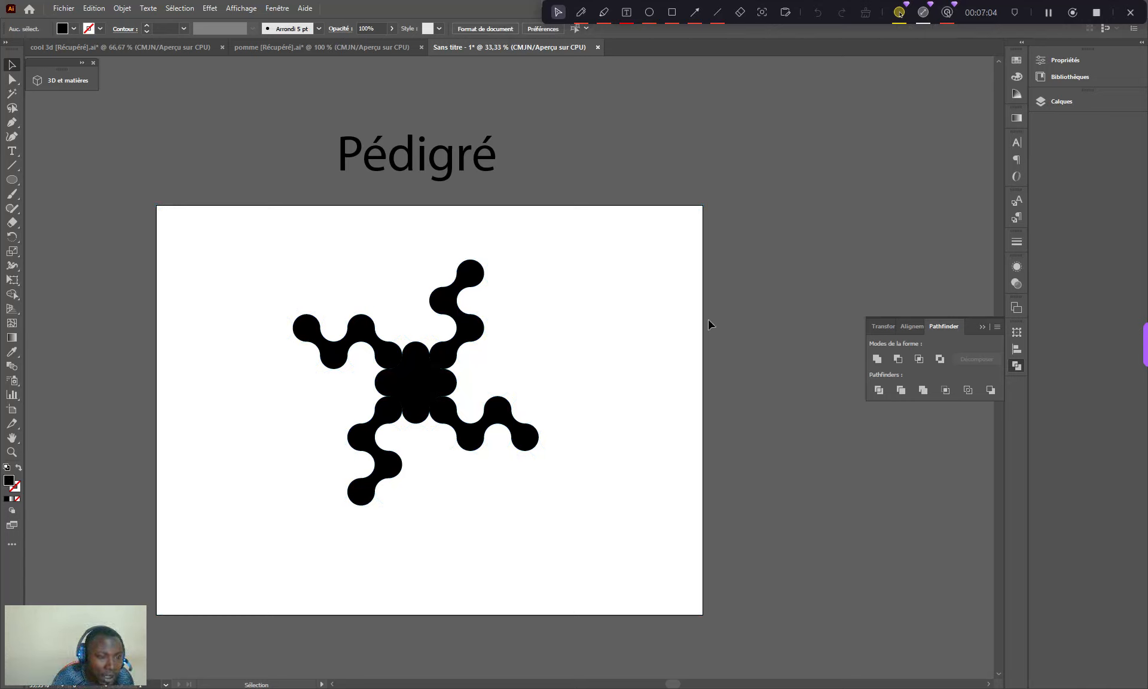
# Select the black cross and its four arms with the Group Selection tool and move them off the artboard to its upper right
pyautogui.click(12, 79)
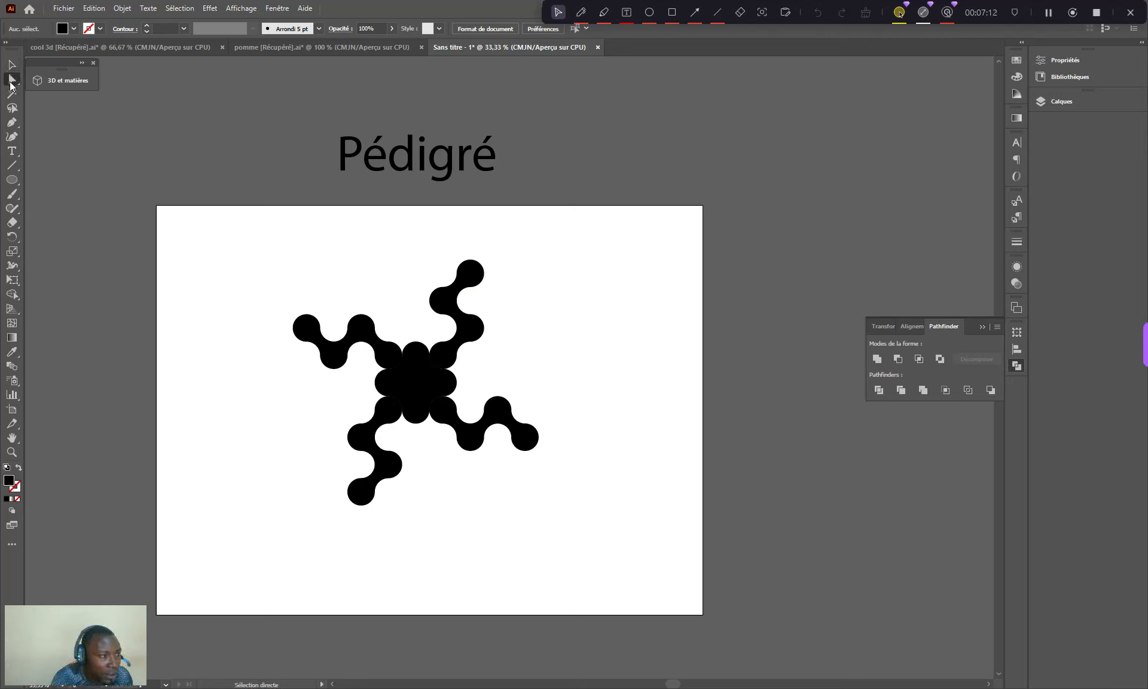
pyautogui.click(63, 95)
pyautogui.click(336, 354)
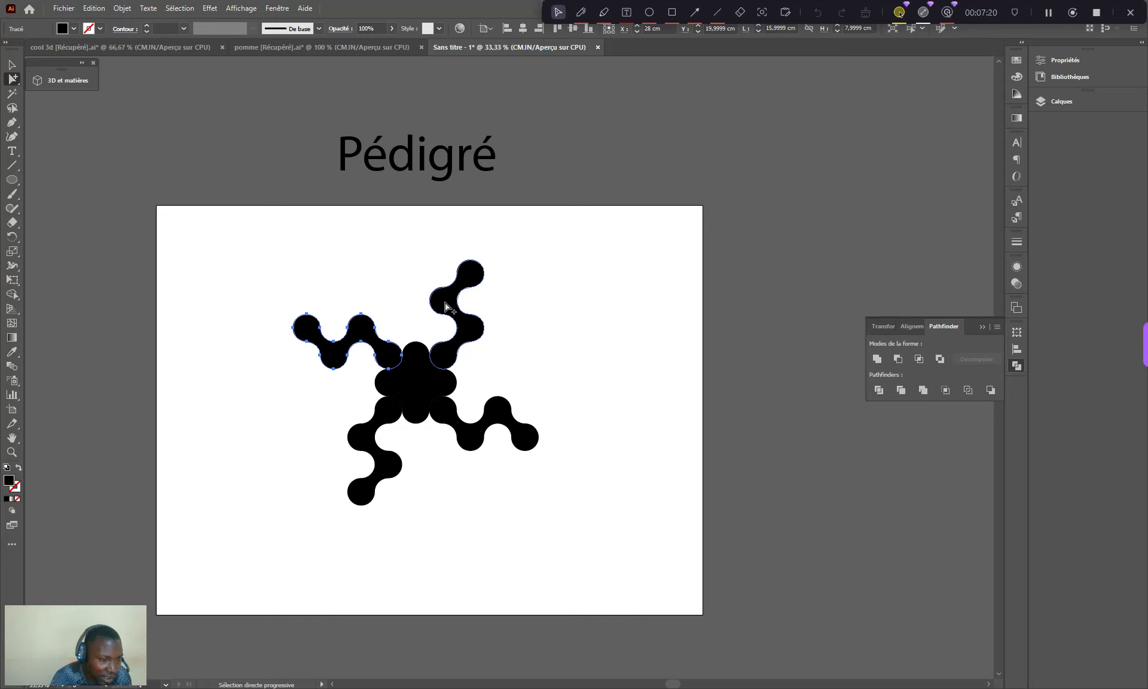
pyautogui.keyDown('shift'); pyautogui.click(446, 307); pyautogui.keyUp('shift')
pyautogui.keyDown('shift'); pyautogui.click(406, 378); pyautogui.keyUp('shift')
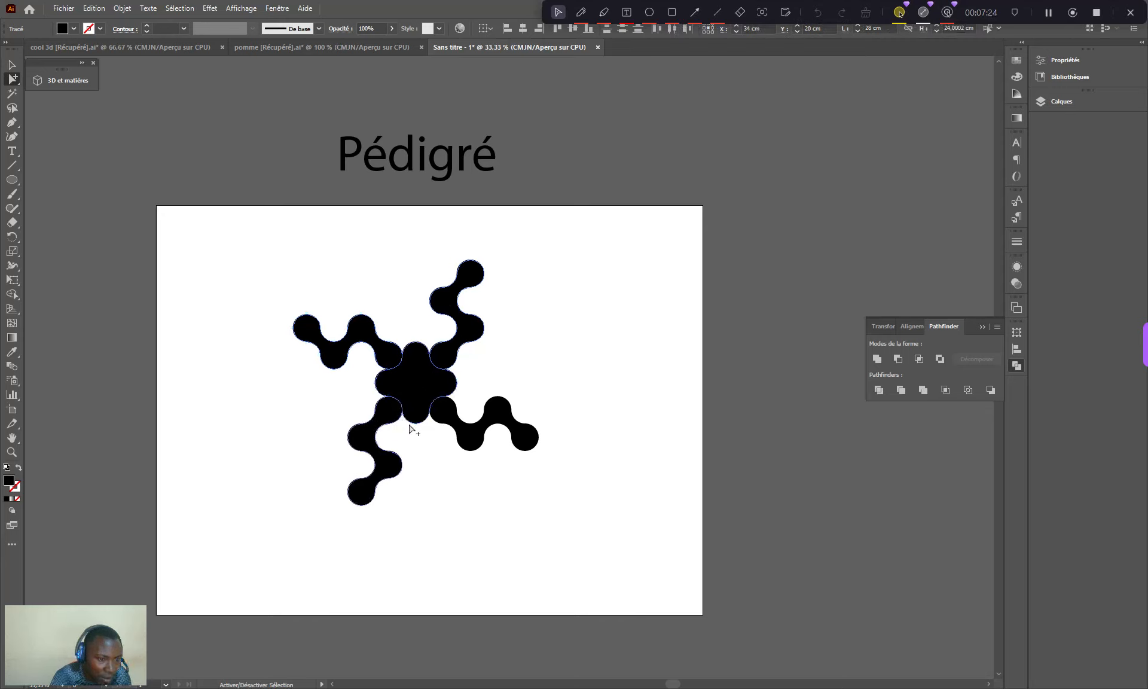
pyautogui.keyDown('shift'); pyautogui.click(449, 416); pyautogui.keyUp('shift')
pyautogui.moveTo(421, 386); pyautogui.dragTo(845, 190)
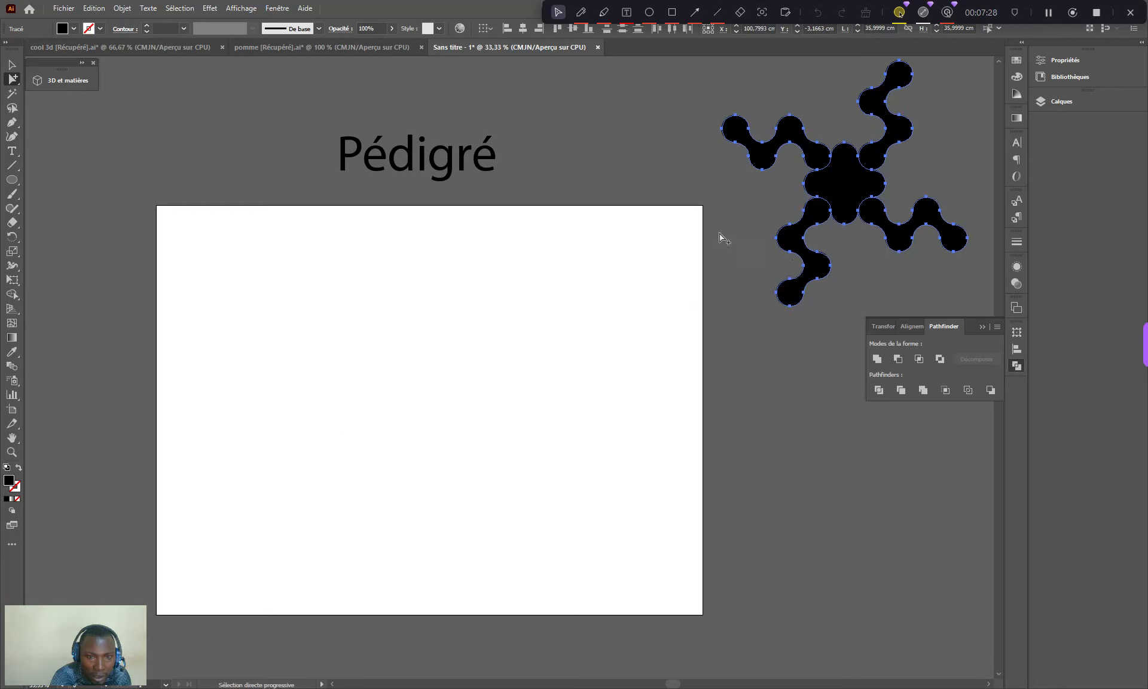
# Select all the remaining unfilled circles of the grid on the artboard and delete them
pyautogui.click(12, 64)
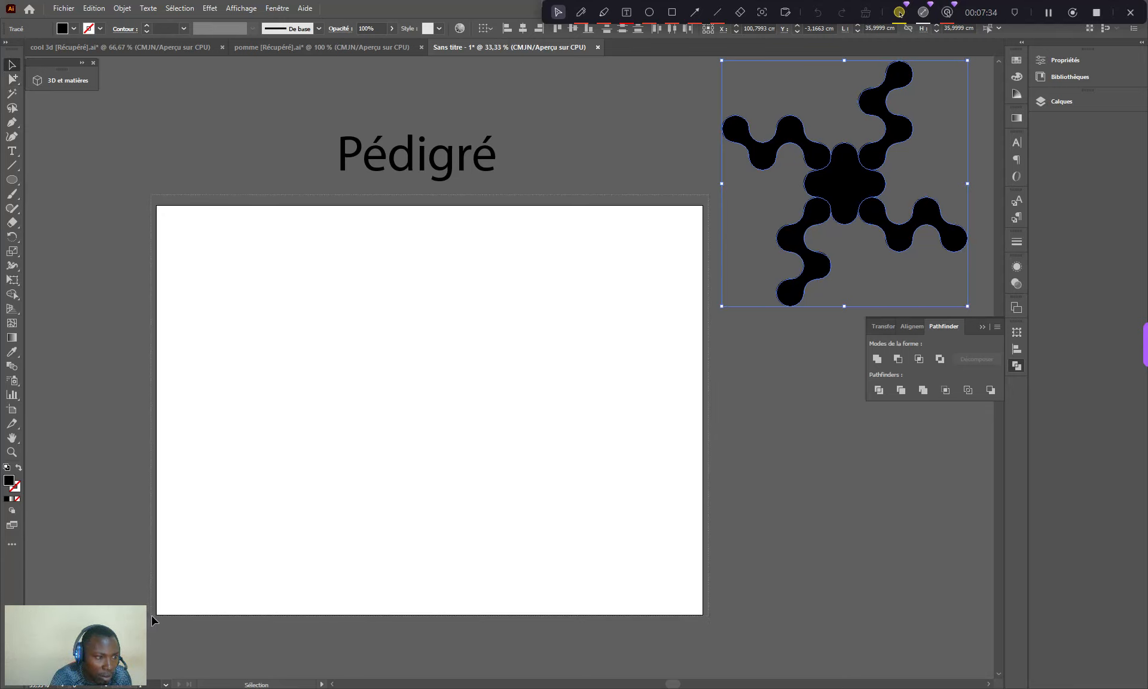
pyautogui.moveTo(709, 194); pyautogui.dragTo(146, 618)
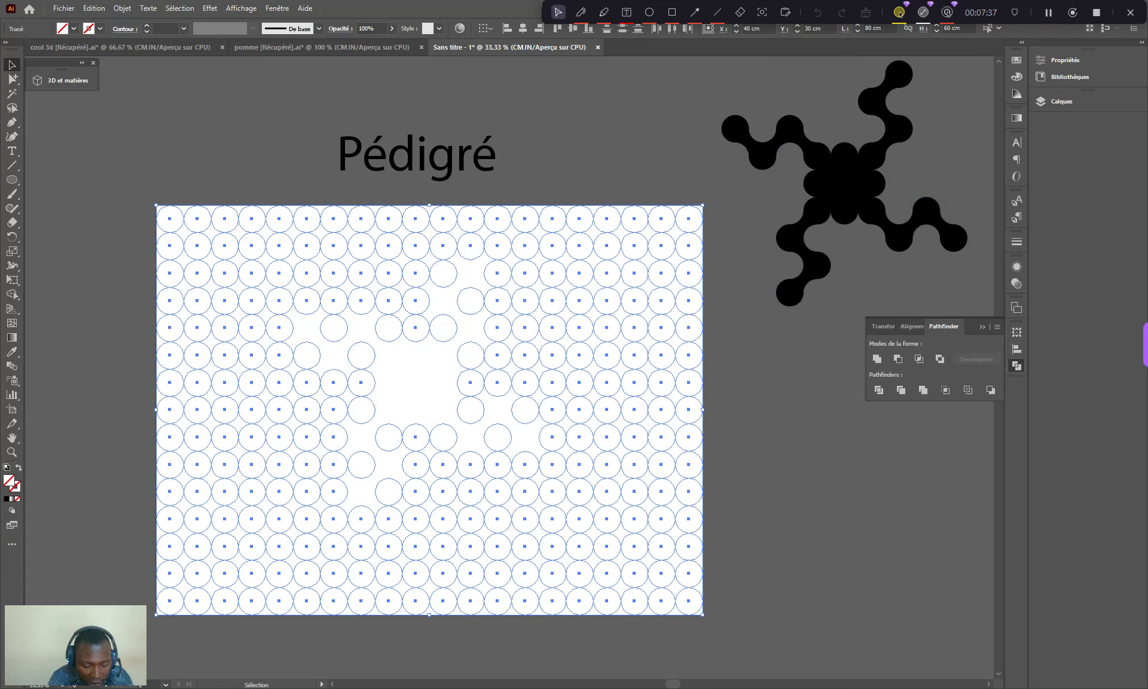
pyautogui.press('Delete')
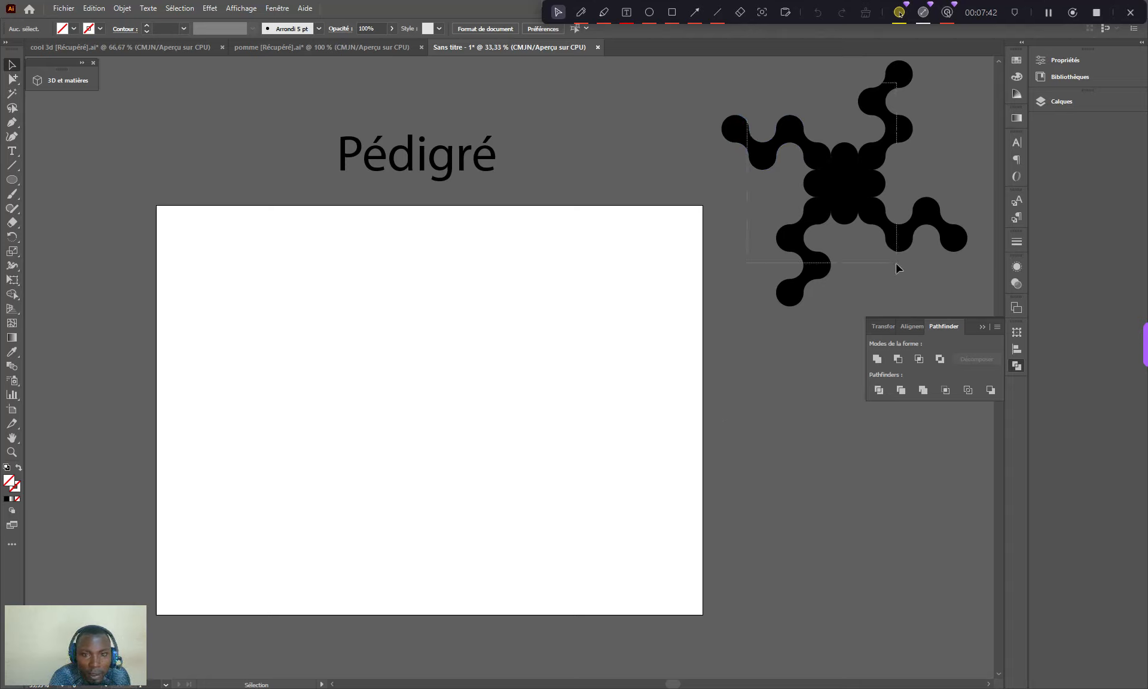
# Move the whole black shape back onto the artboard, centered horizontally and slightly above the middle
pyautogui.click(894, 131)
pyautogui.moveTo(859, 186); pyautogui.dragTo(449, 376)
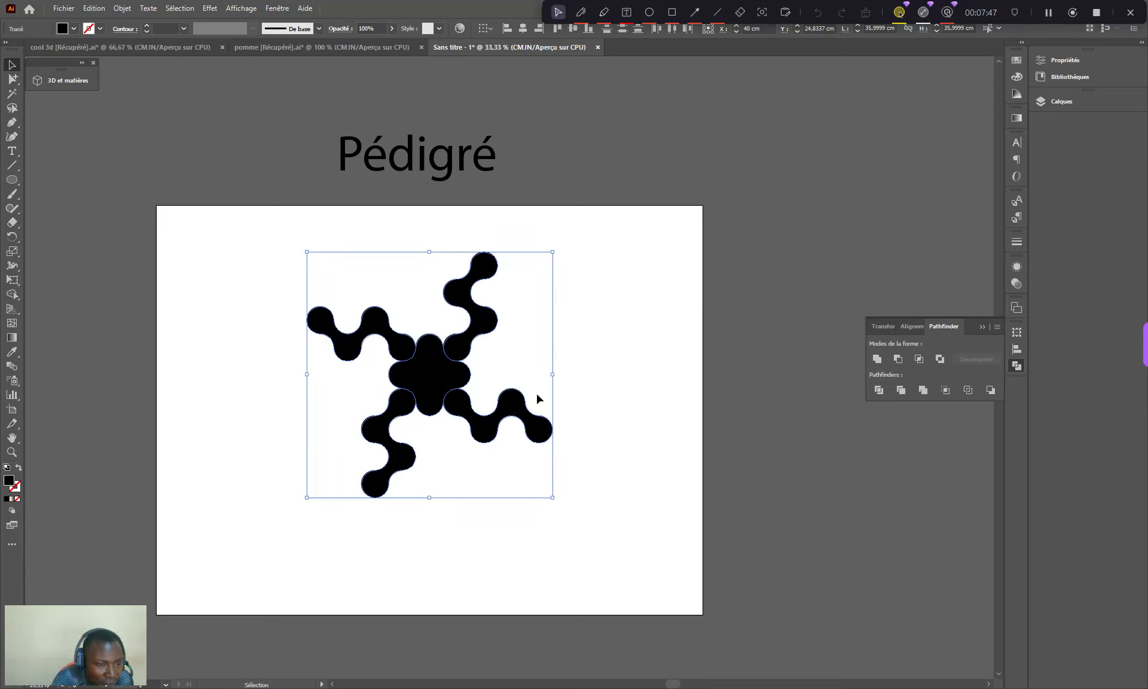
pyautogui.click(588, 342)
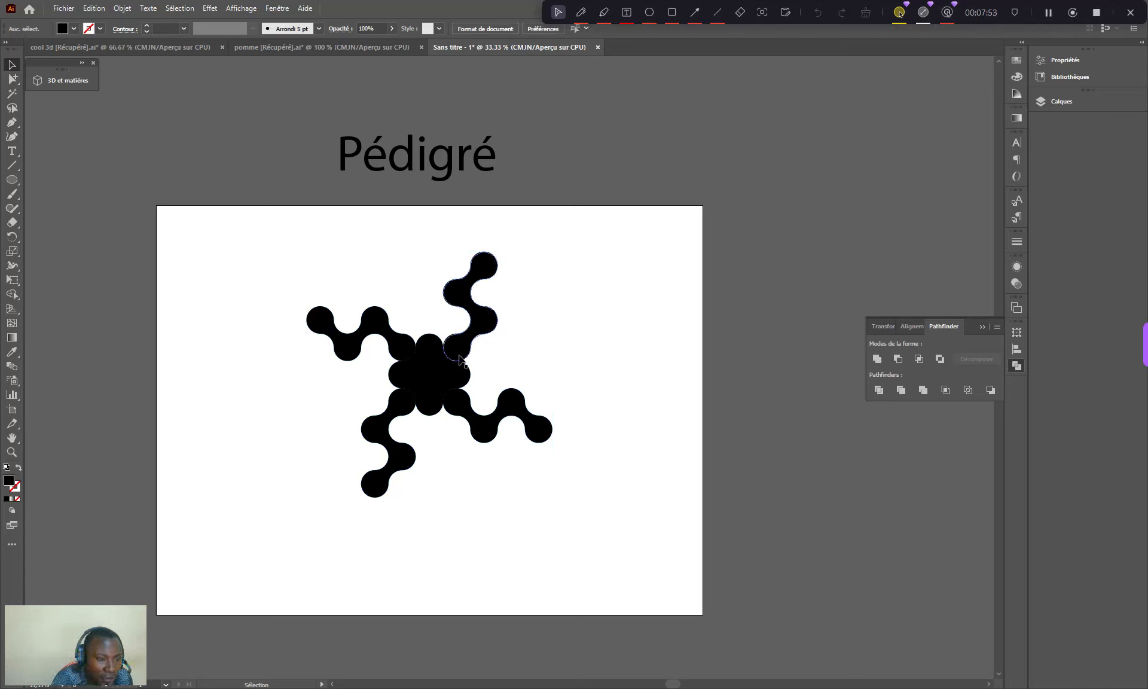
# Select the cross and all four arms and give them a white stroke of 10 pt
pyautogui.moveTo(267, 265); pyautogui.dragTo(591, 489)
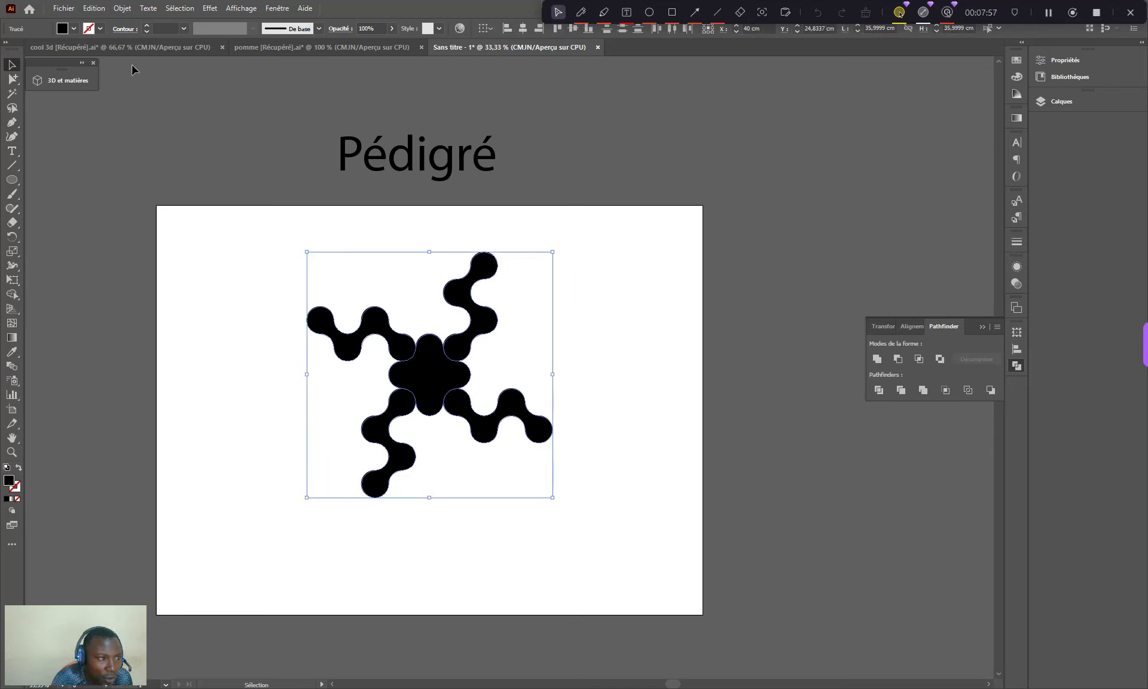
pyautogui.click(100, 28)
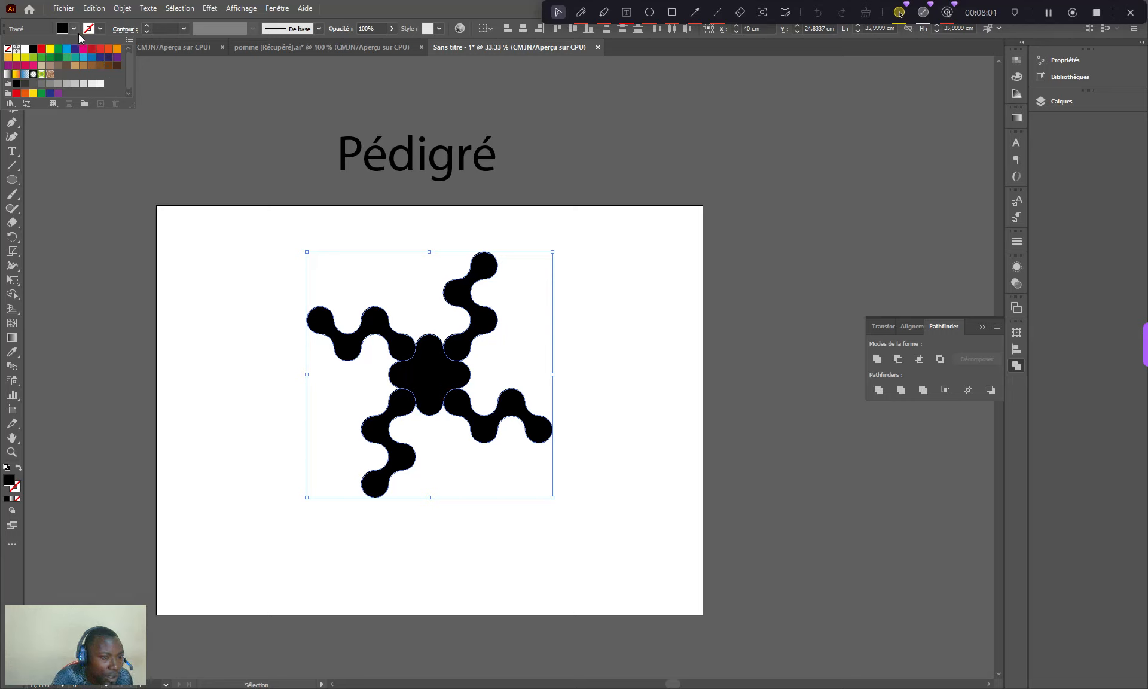
pyautogui.click(25, 49)
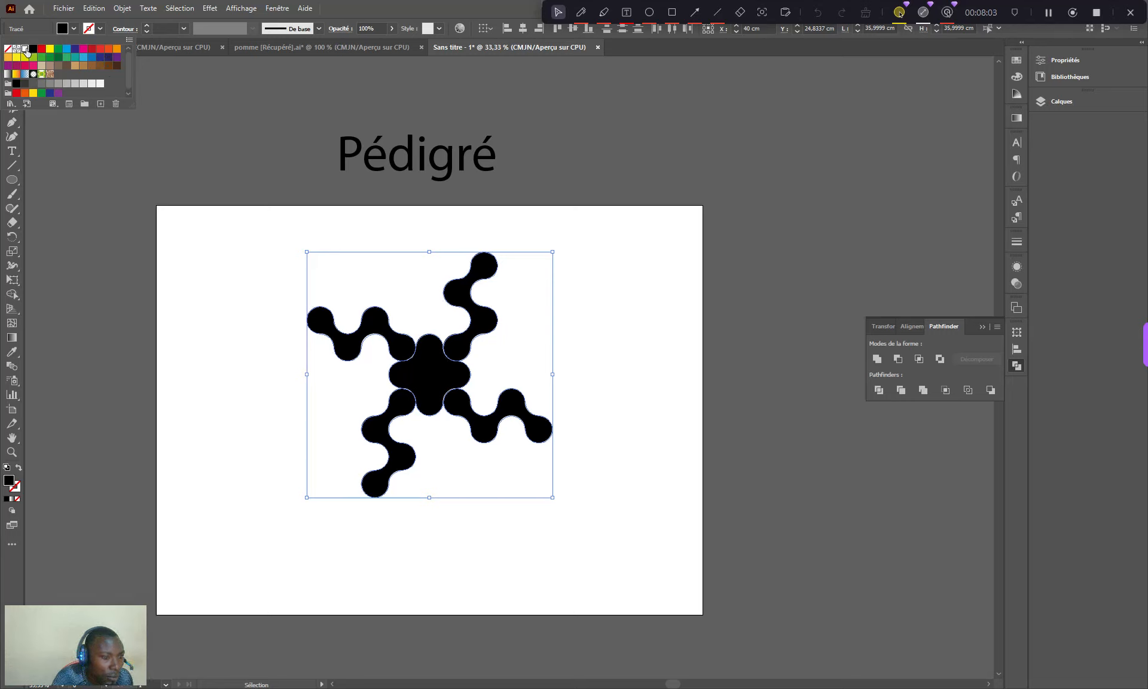
pyautogui.click(147, 26)
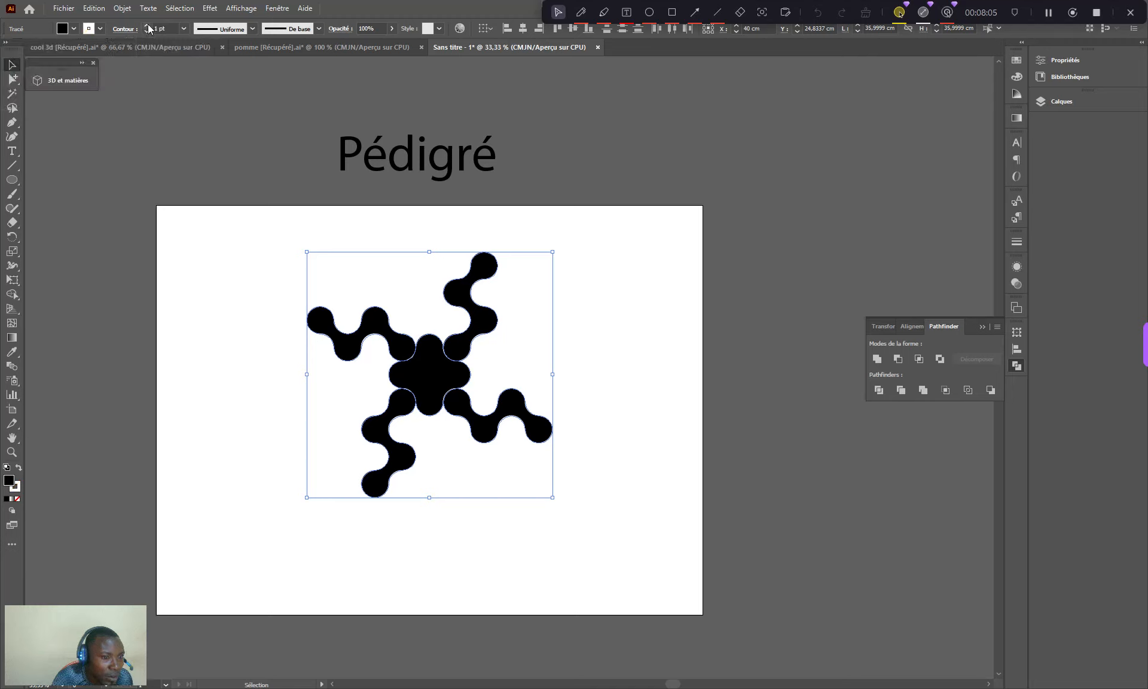
pyautogui.click(148, 25)
pyautogui.click(148, 26)
pyautogui.click(148, 26)
pyautogui.click(147, 26)
pyautogui.click(147, 26)
pyautogui.click(148, 26)
pyautogui.click(147, 26)
pyautogui.click(148, 26)
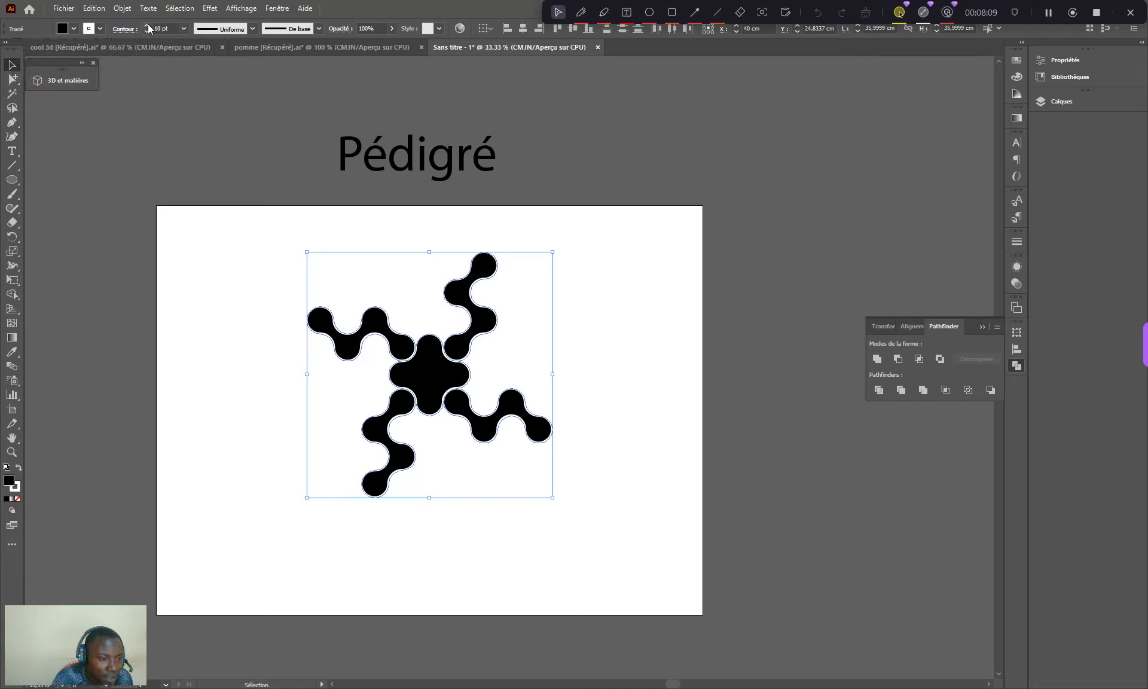
# Convert the white strokes of all five pieces to outlined shapes with Vectoriser le contour
pyautogui.hotkey('ctrl', '+')
pyautogui.hotkey('ctrl', '+')
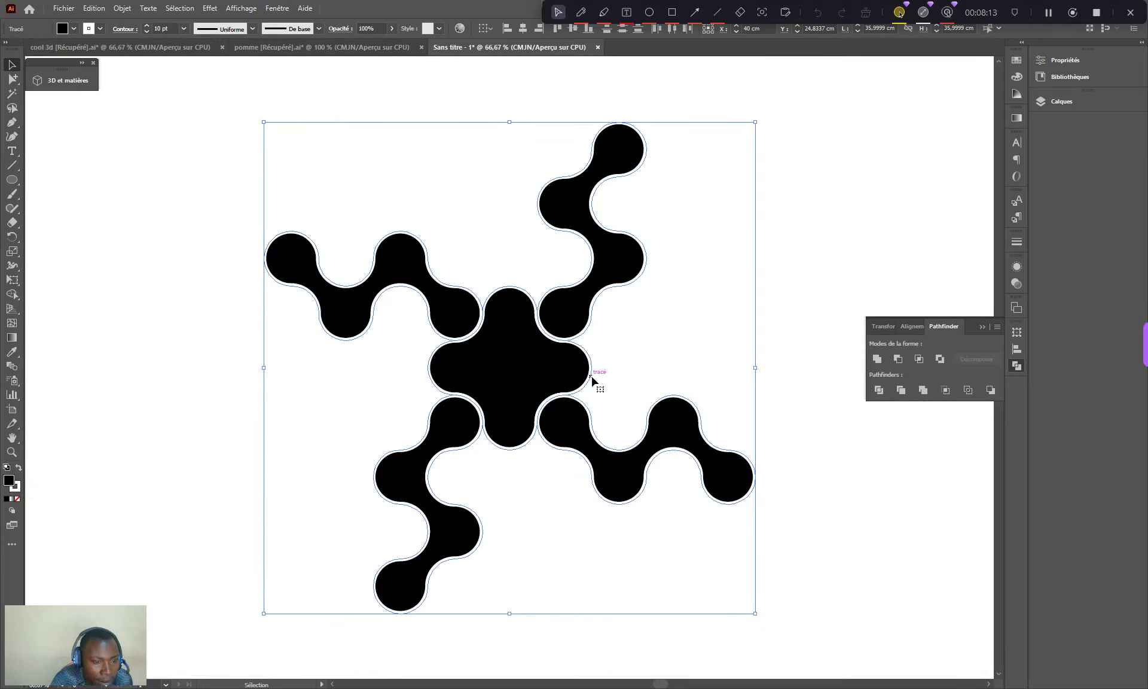
pyautogui.click(124, 10)
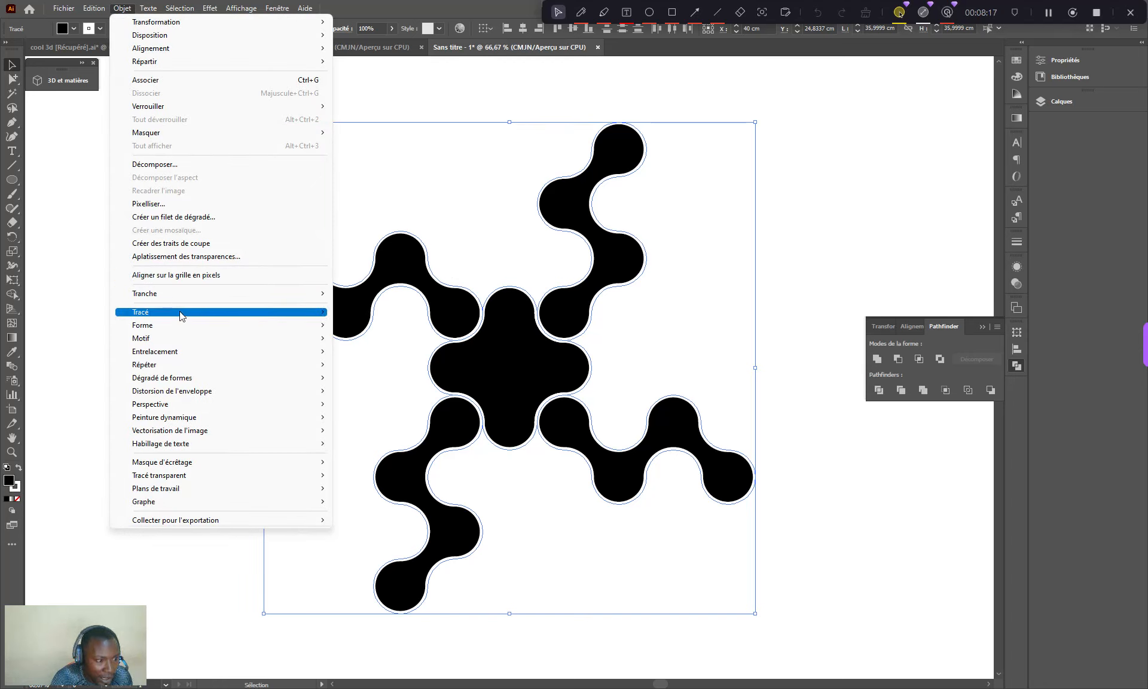
pyautogui.moveTo(311, 312)
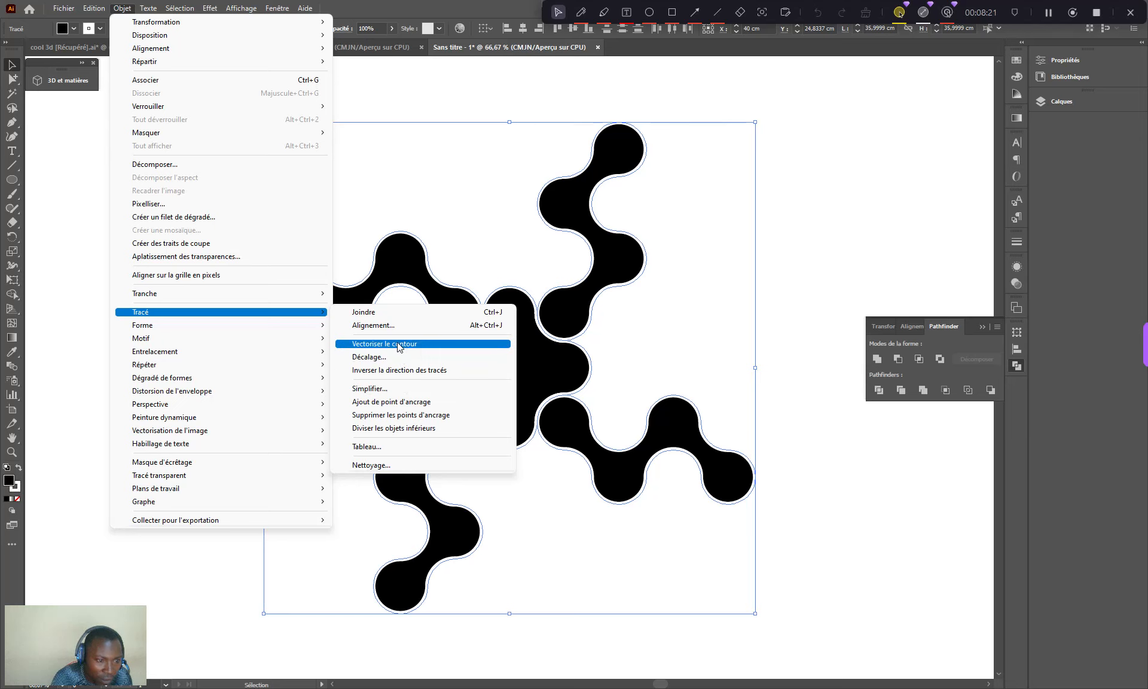
pyautogui.click(394, 344)
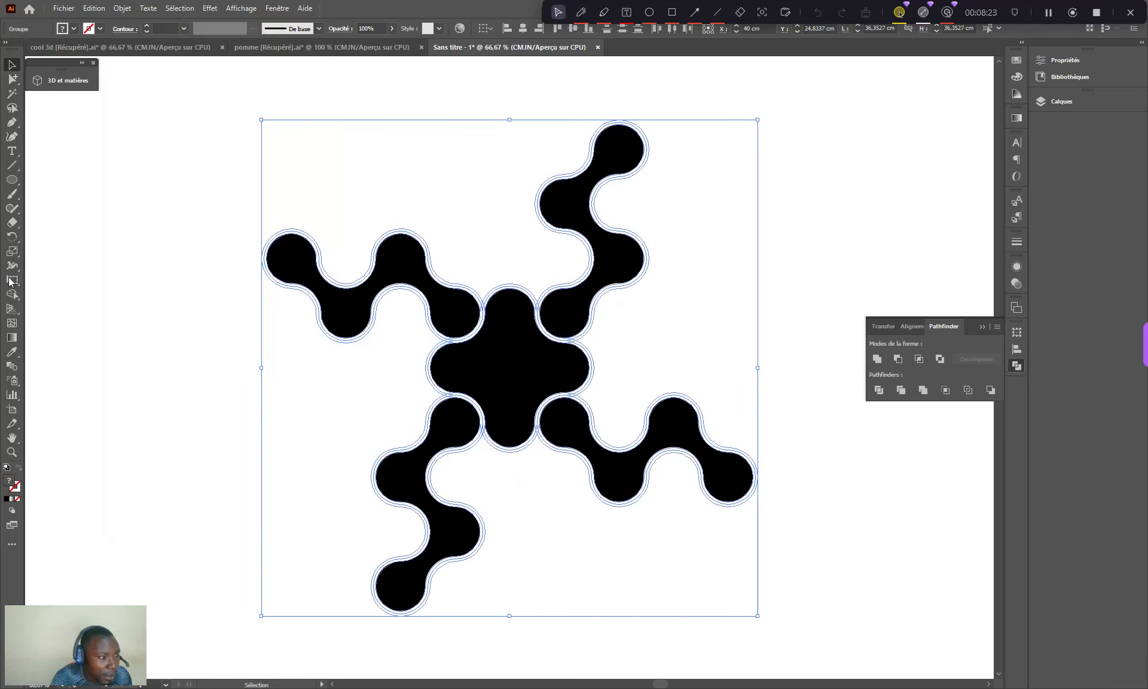
# Remove the white outlines around the upper-left arm, lower-left arm and cross with Shape Builder, undoing the stroke that erases the cross
pyautogui.click(12, 295)
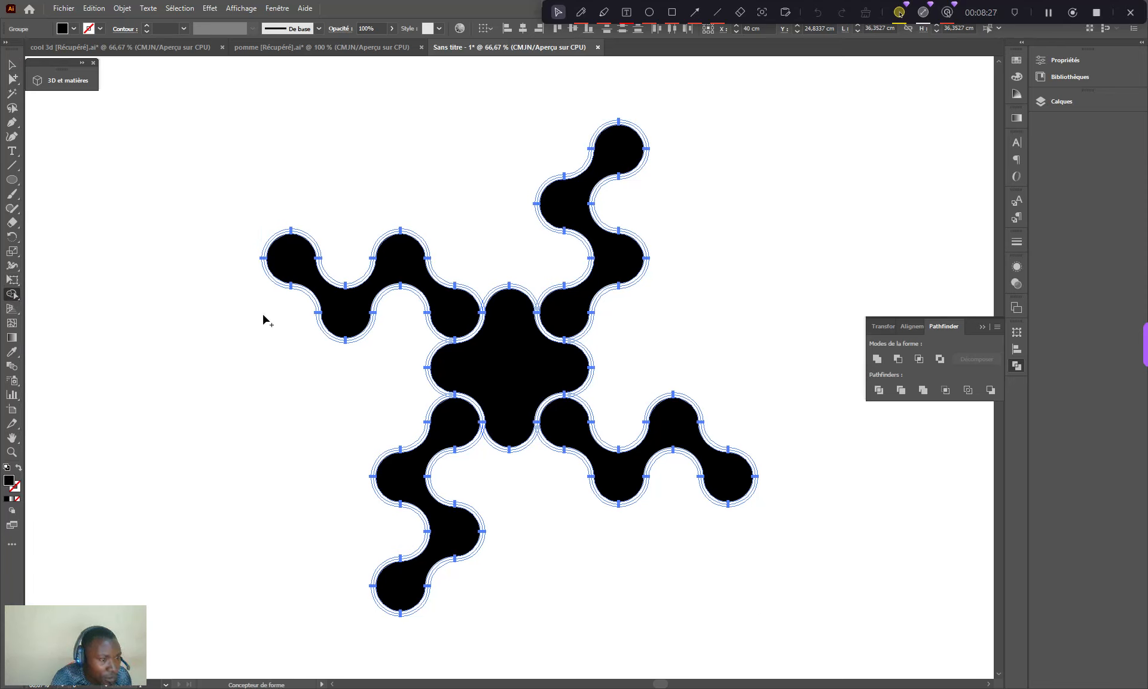
pyautogui.keyDown('alt'); pyautogui.click(336, 289); pyautogui.keyUp('alt')
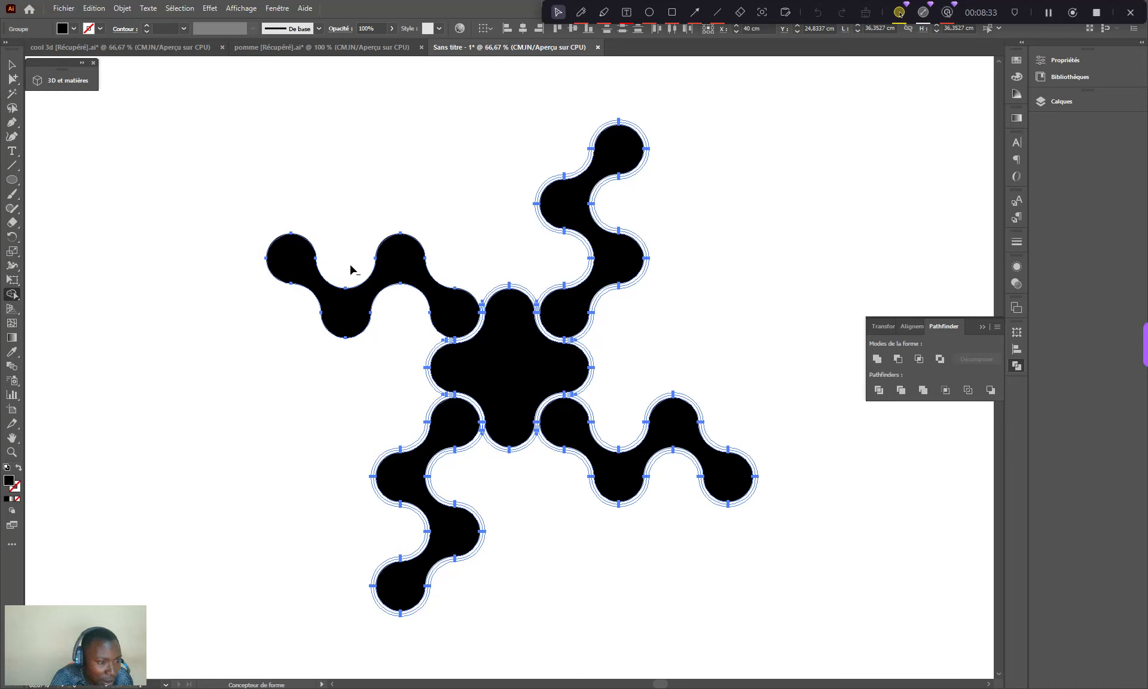
pyautogui.keyDown('alt'); pyautogui.click(499, 291); pyautogui.keyUp('alt')
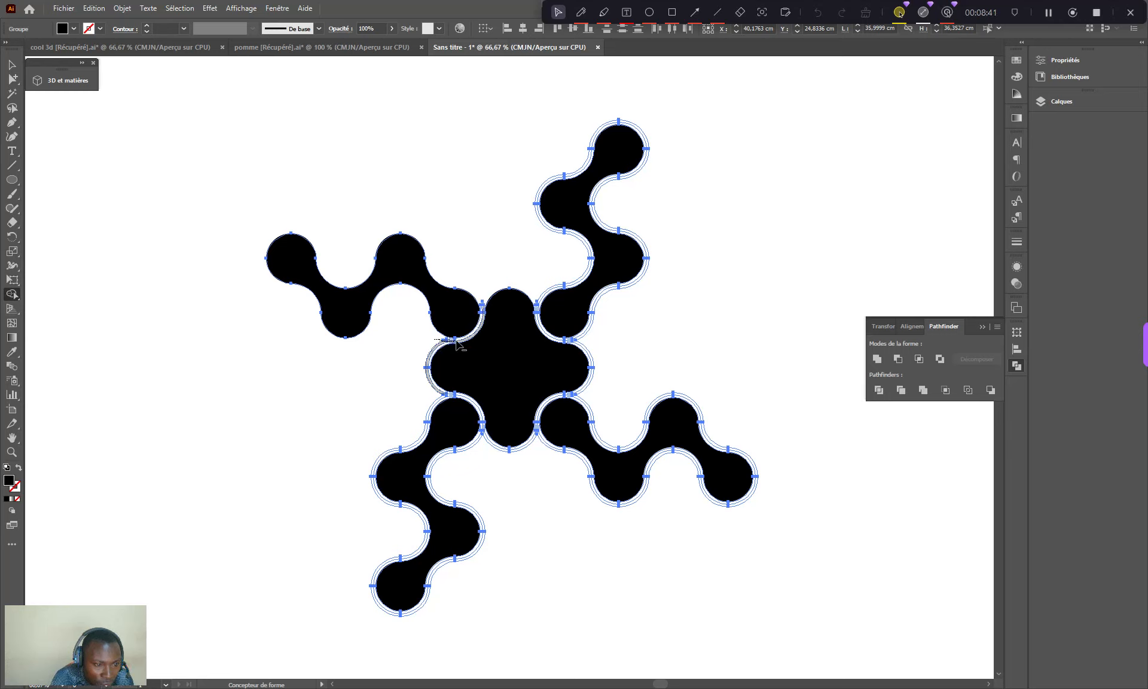
pyautogui.keyDown('alt'); pyautogui.click(454, 342); pyautogui.keyUp('alt')
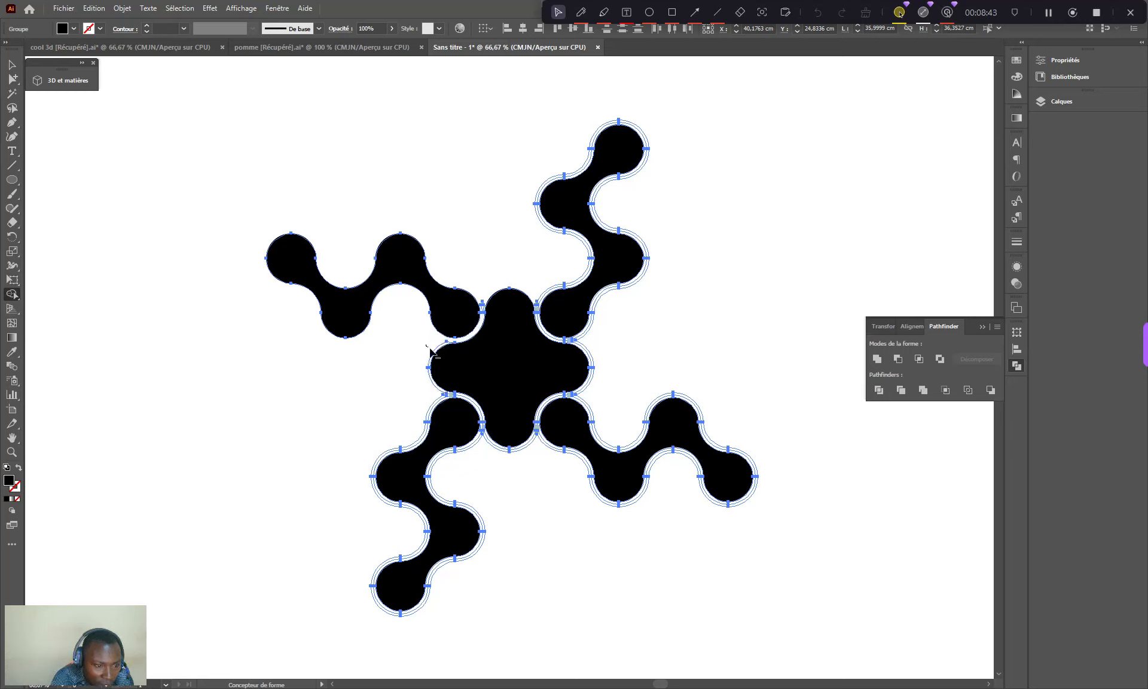
pyautogui.keyDown('alt'); pyautogui.click(483, 425); pyautogui.keyUp('alt')
pyautogui.moveTo(549, 451); pyautogui.dragTo(535, 426)
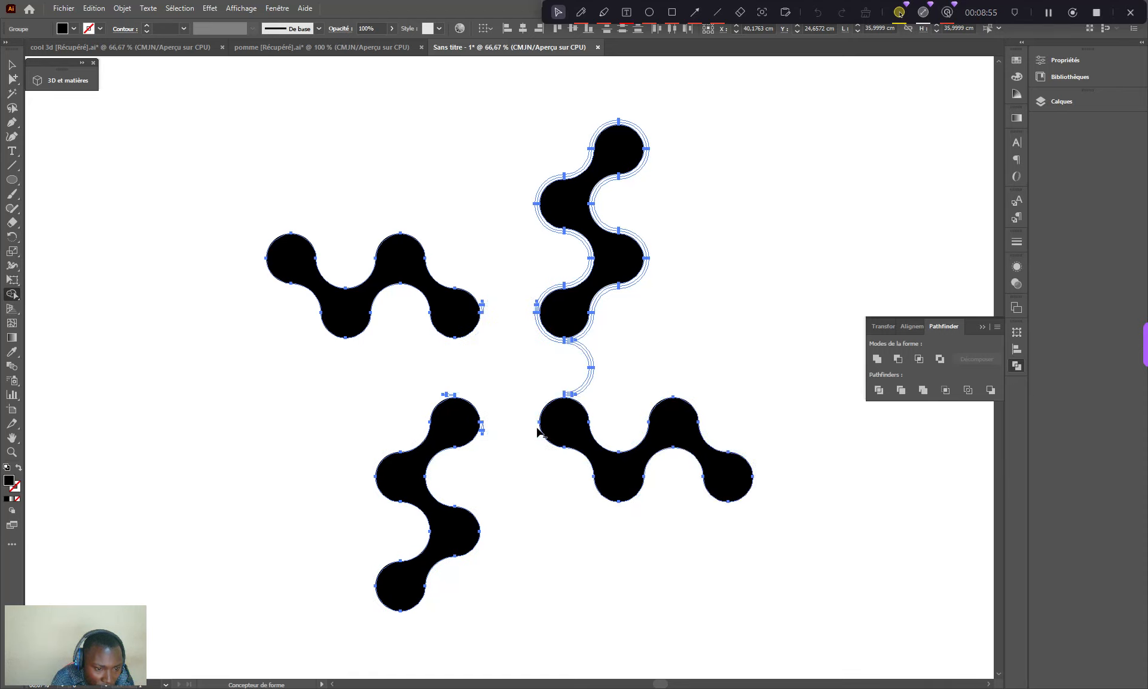
pyautogui.hotkey('ctrl', 'z')
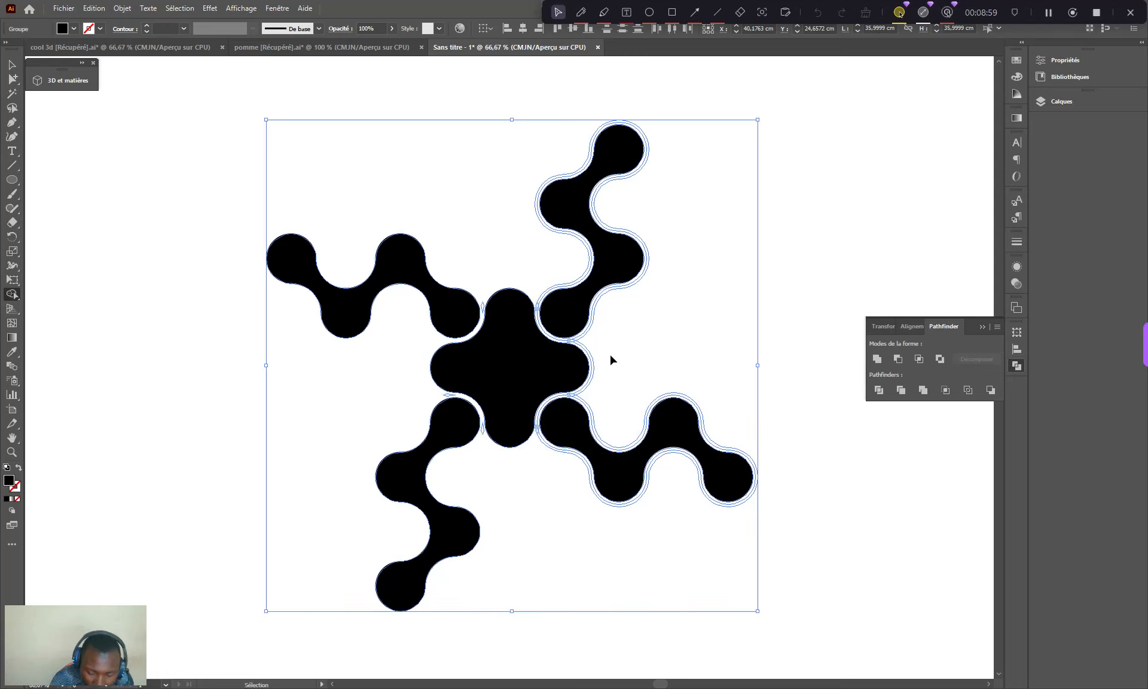
# Remove the remaining white outline regions around the upper-right and lower-right arms and their junctions with the cross using Shape Builder
pyautogui.hotkey('ctrl', '+')
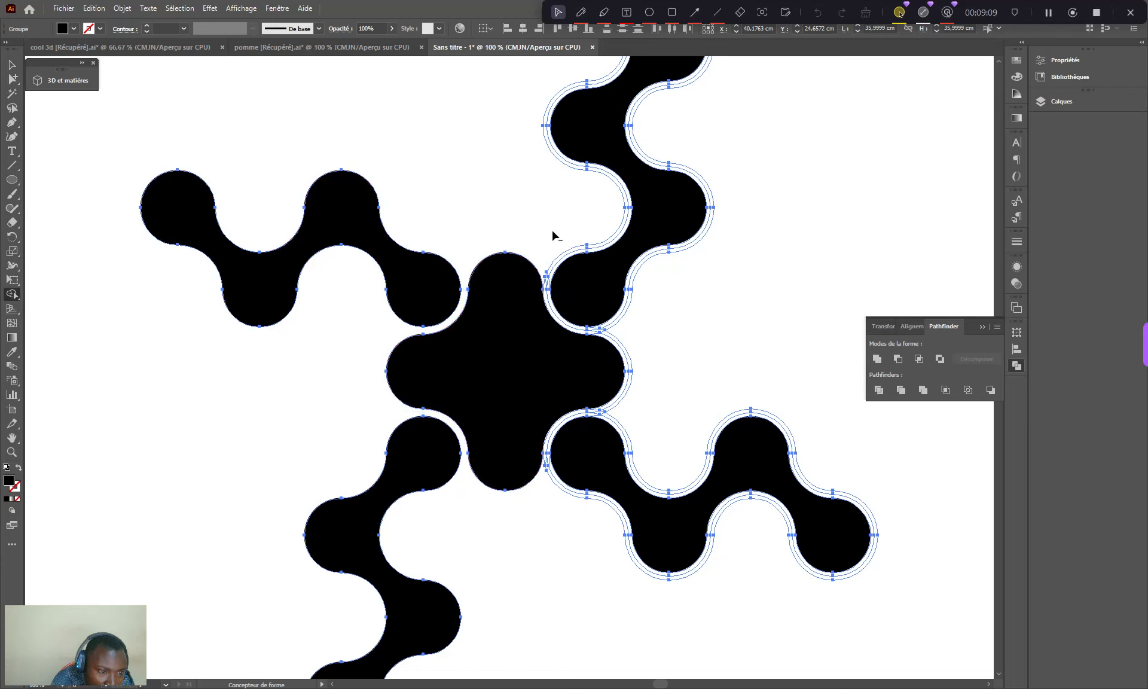
pyautogui.click(549, 296)
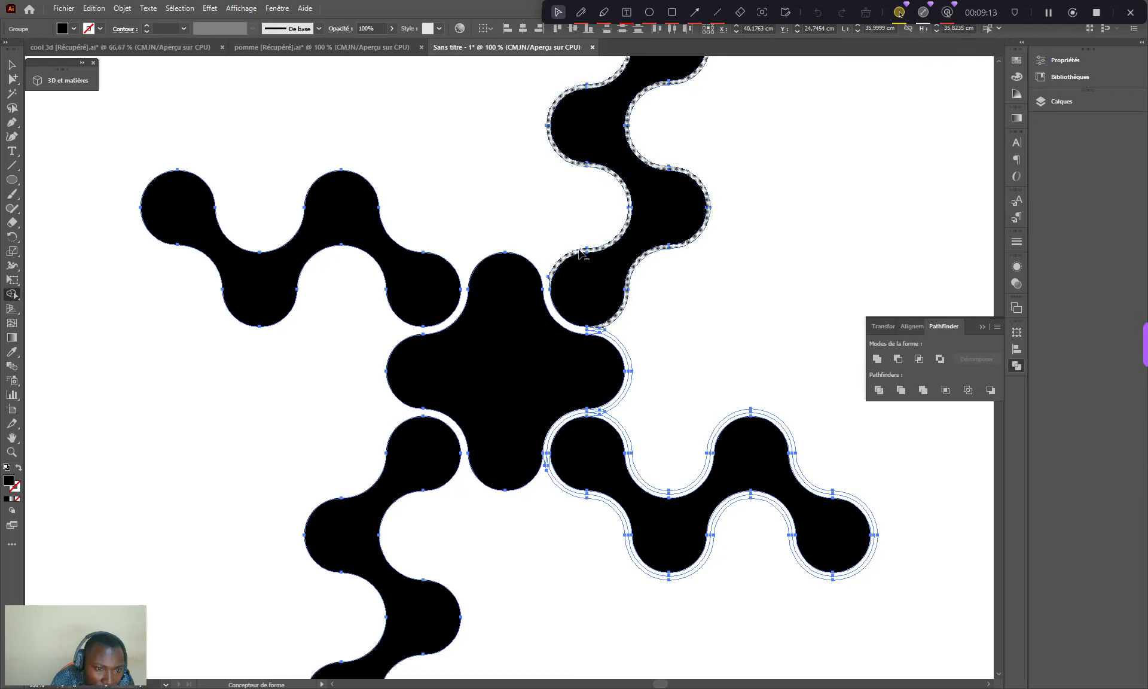
pyautogui.click(580, 254)
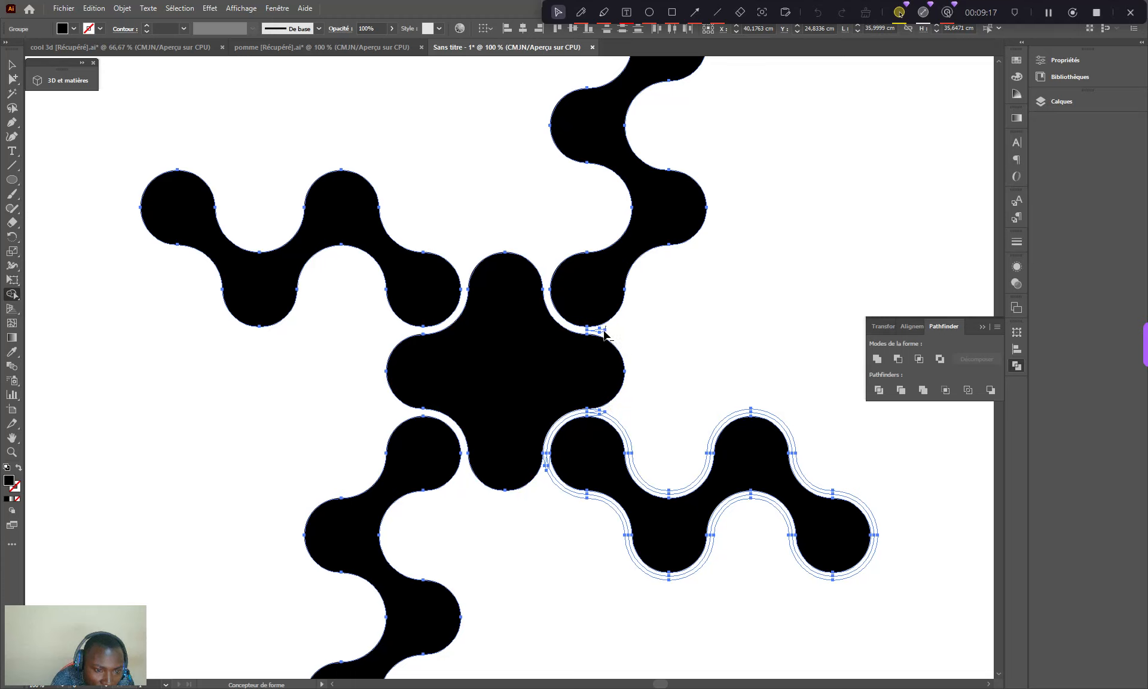
pyautogui.click(625, 440)
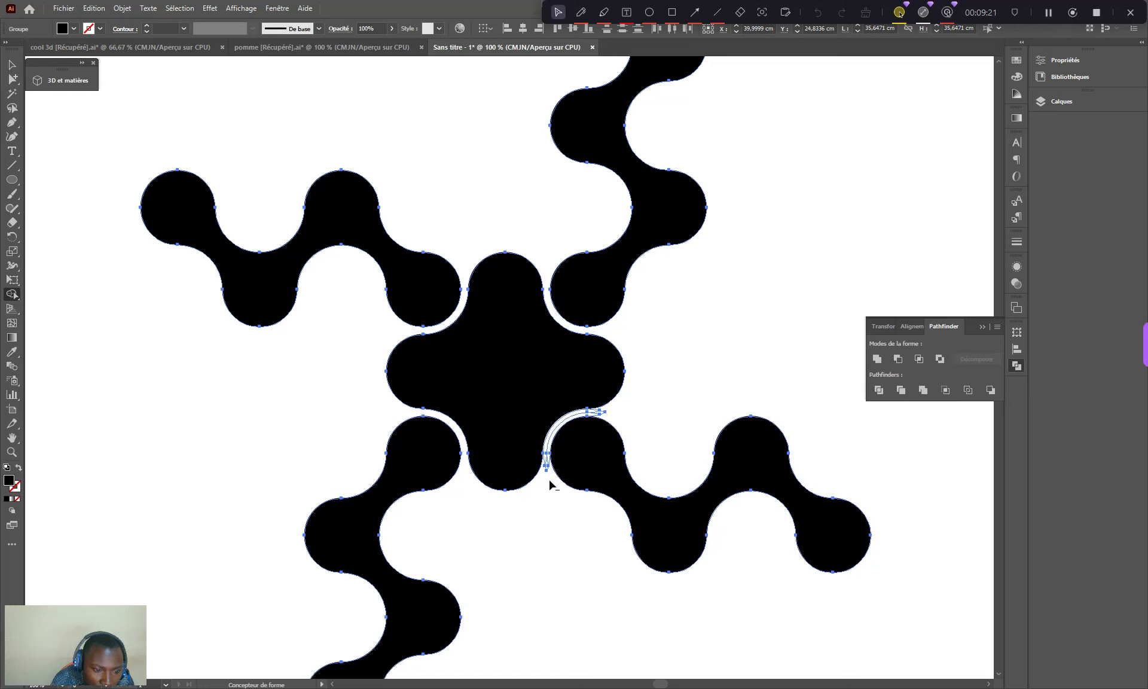
pyautogui.moveTo(550, 495)
pyautogui.mouseDown()
pyautogui.moveTo(545, 461)
pyautogui.moveTo(615, 410)
pyautogui.mouseUp()
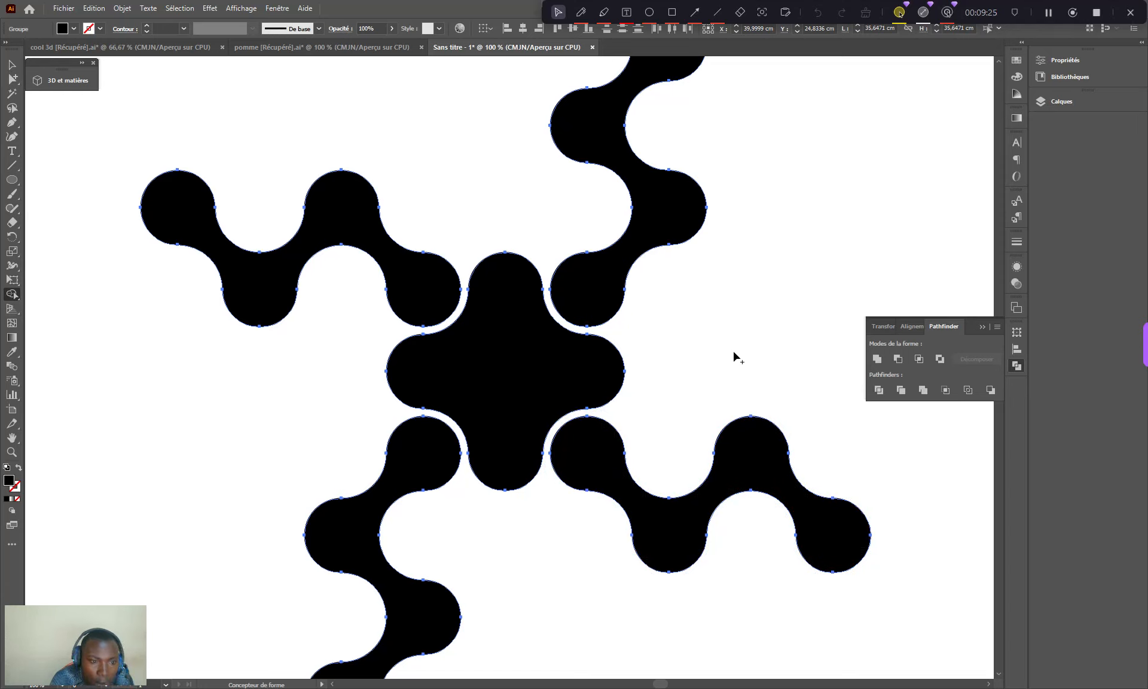
# Move the upper-right zigzag arm so its lowest circle nests in the hollow of the upper-left arm
pyautogui.scroll(-2, 739, 352)
pyautogui.hotkey('ctrl', '-')
pyautogui.hotkey('ctrl', '-')
pyautogui.hotkey('ctrl', '-')
pyautogui.hotkey('ctrl', '-')
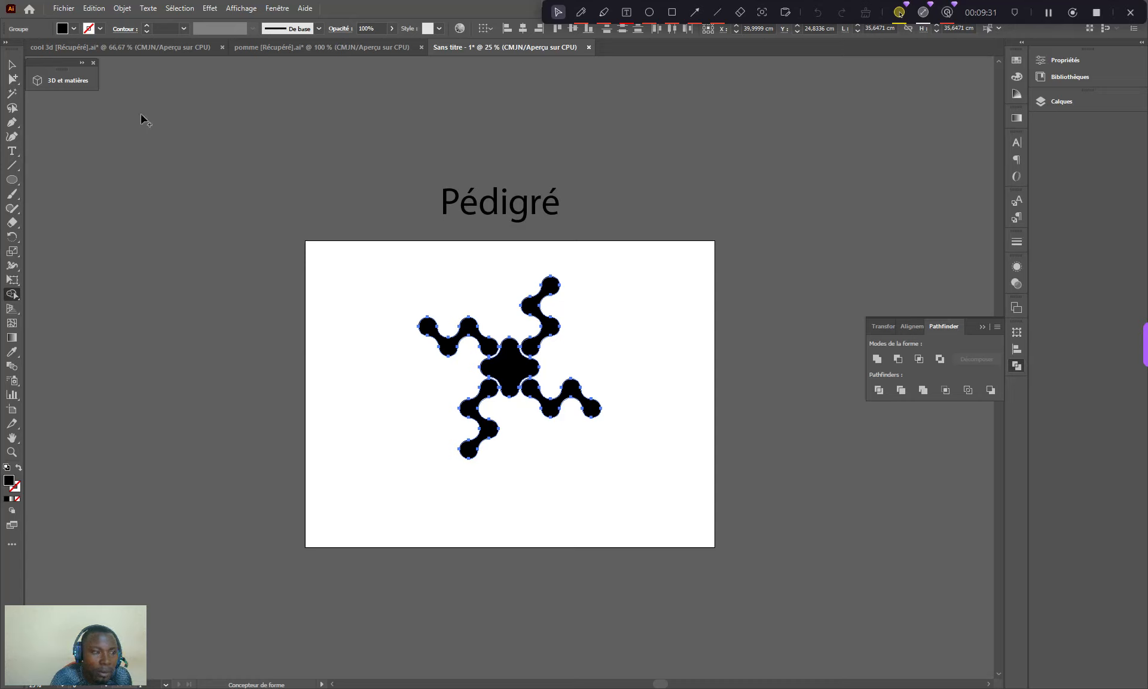
pyautogui.press('v')
pyautogui.click(793, 458)
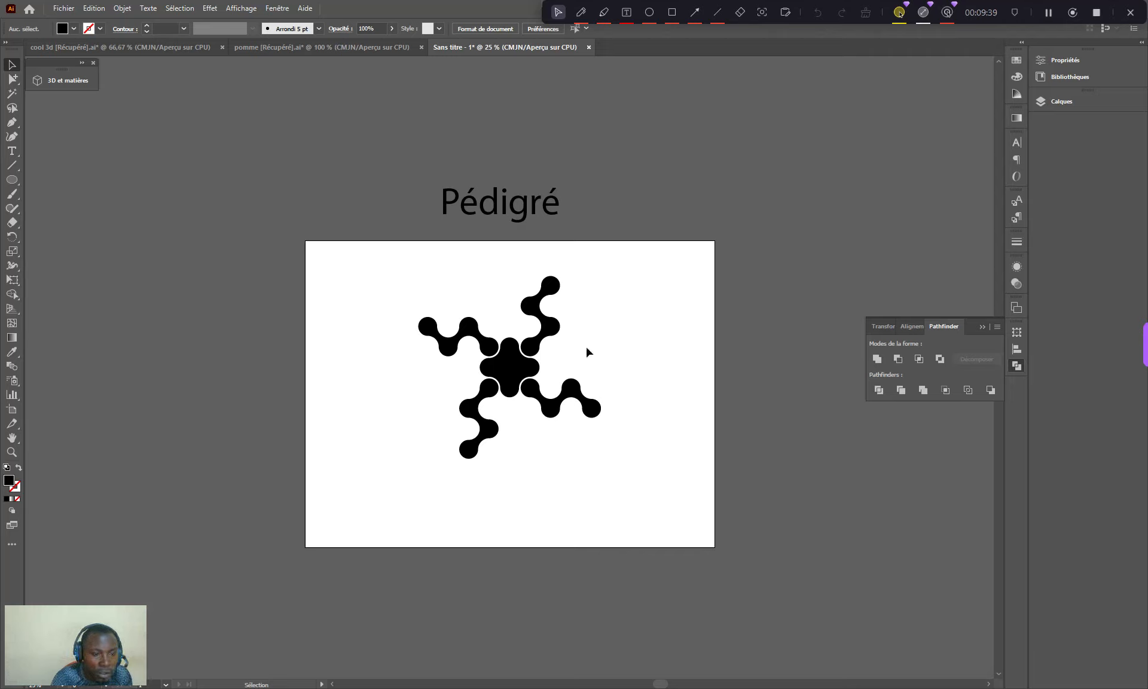
pyautogui.moveTo(557, 321); pyautogui.dragTo(469, 305)
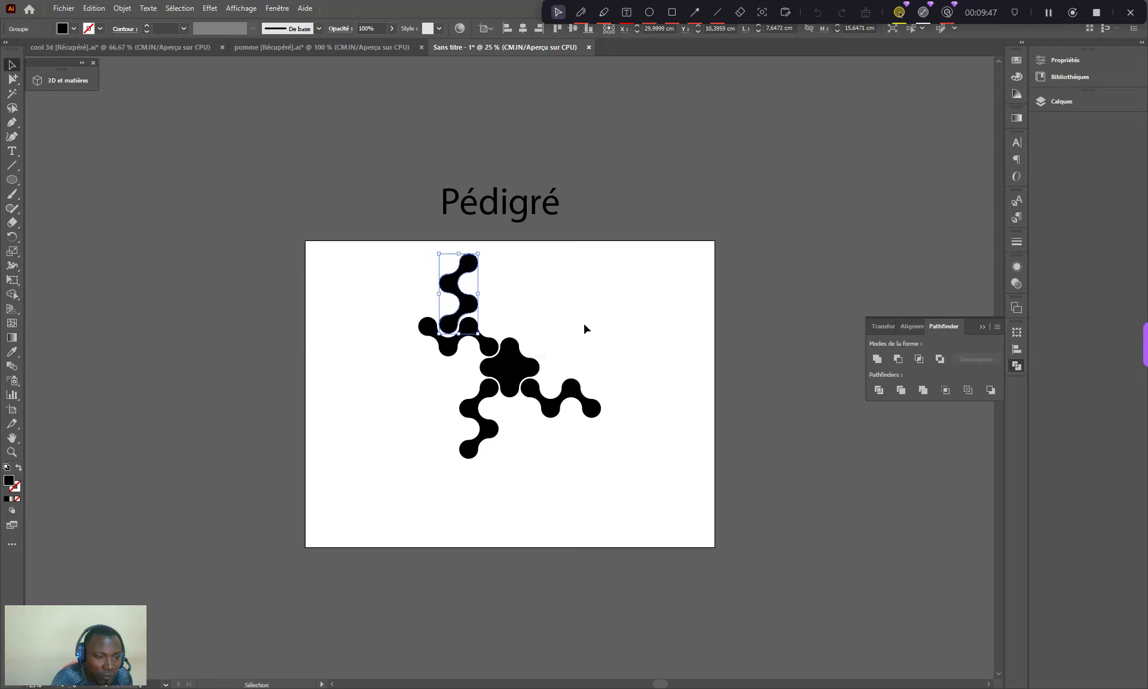
pyautogui.click(682, 384)
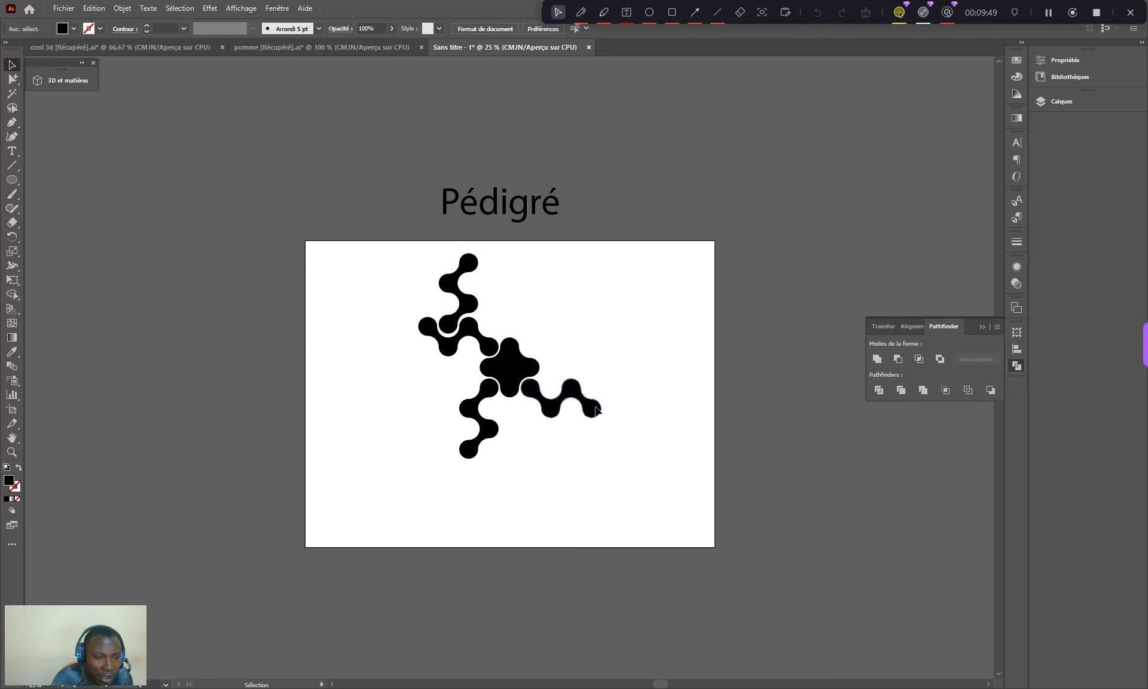
# Try nesting the lower-right zigzag arm against the arm standing above the upper-left one, and undo the move
pyautogui.moveTo(597, 409); pyautogui.dragTo(548, 311)
pyautogui.moveTo(541, 305); pyautogui.dragTo(534, 304)
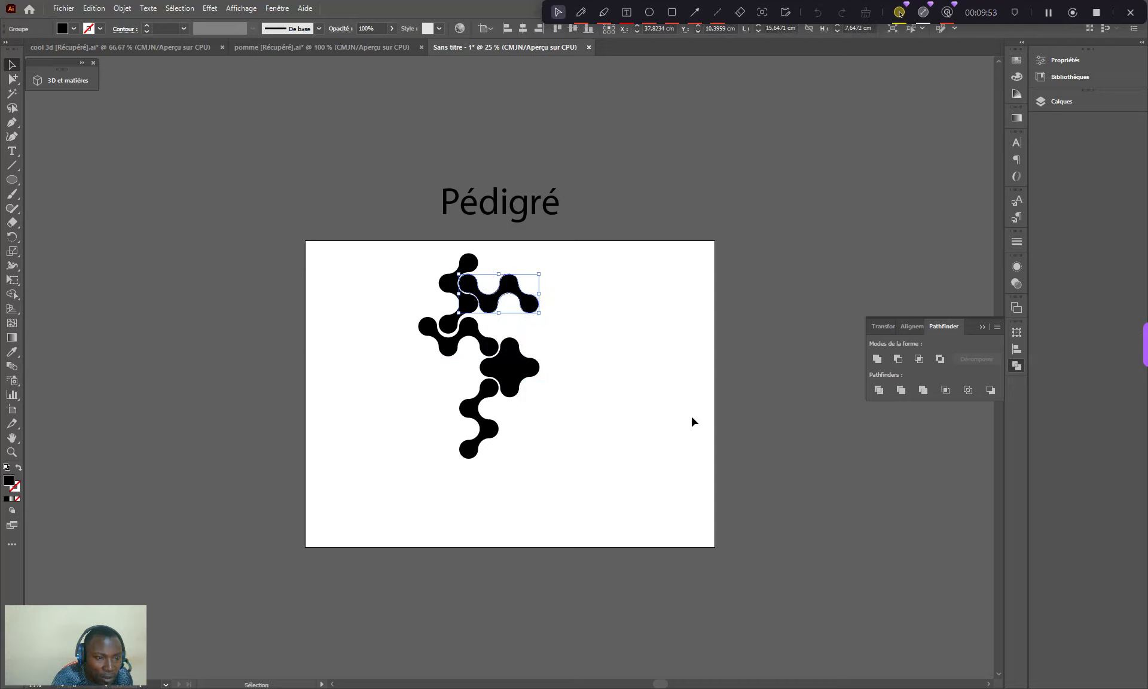
pyautogui.click(831, 520)
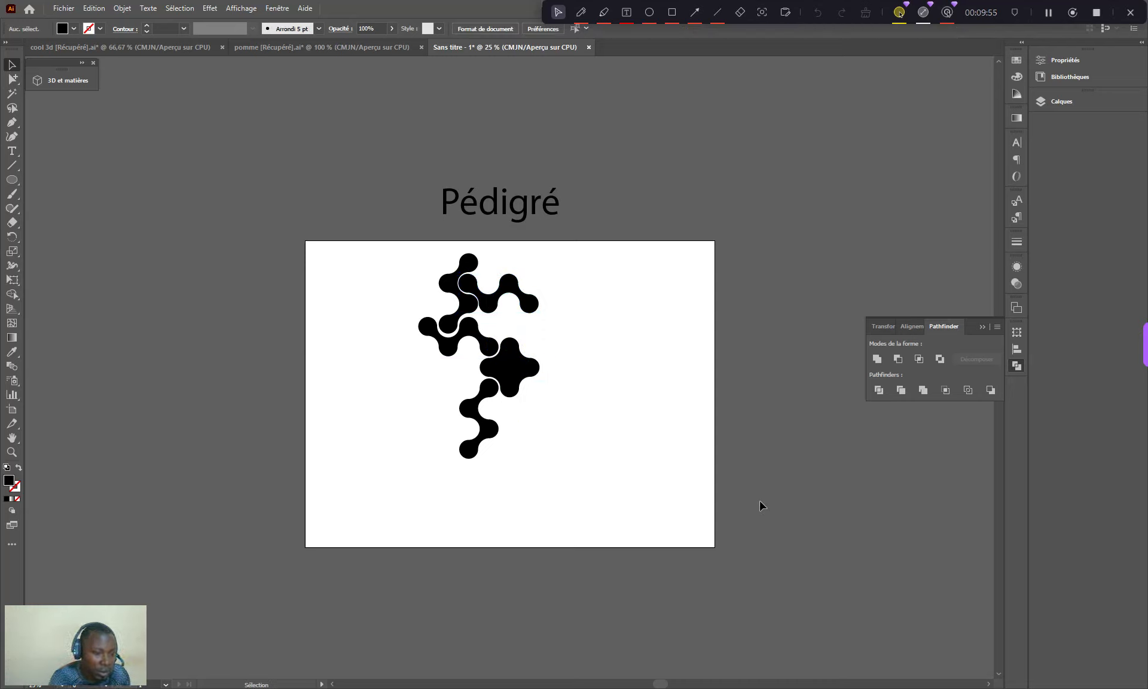
pyautogui.hotkey('ctrl', 'z')
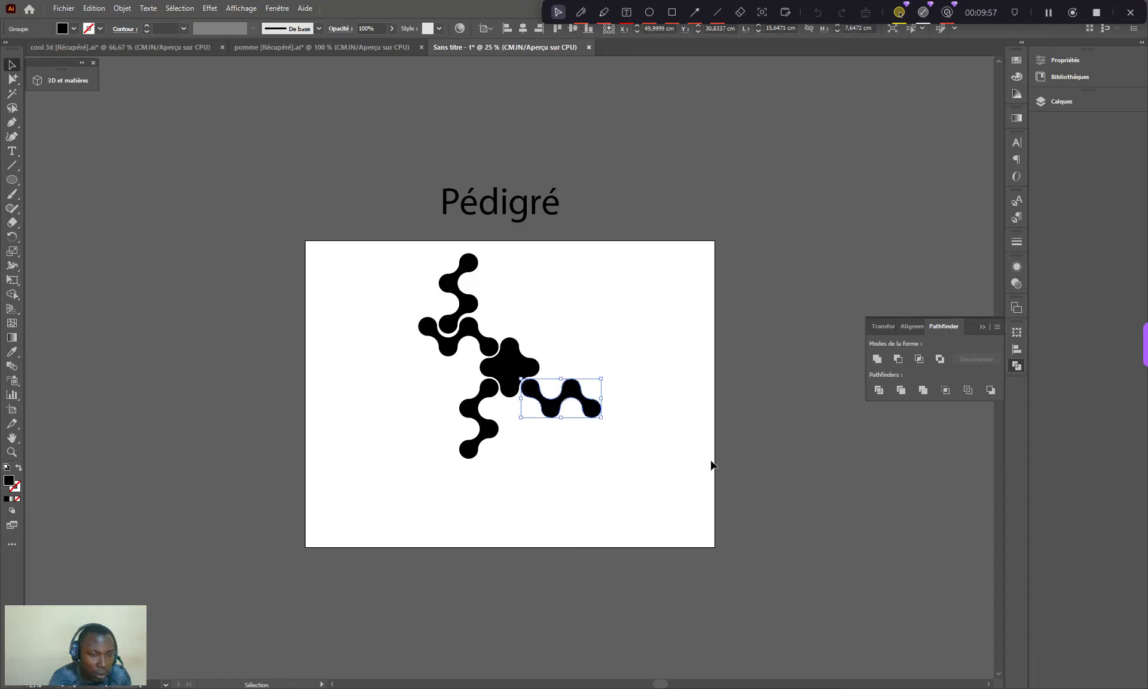